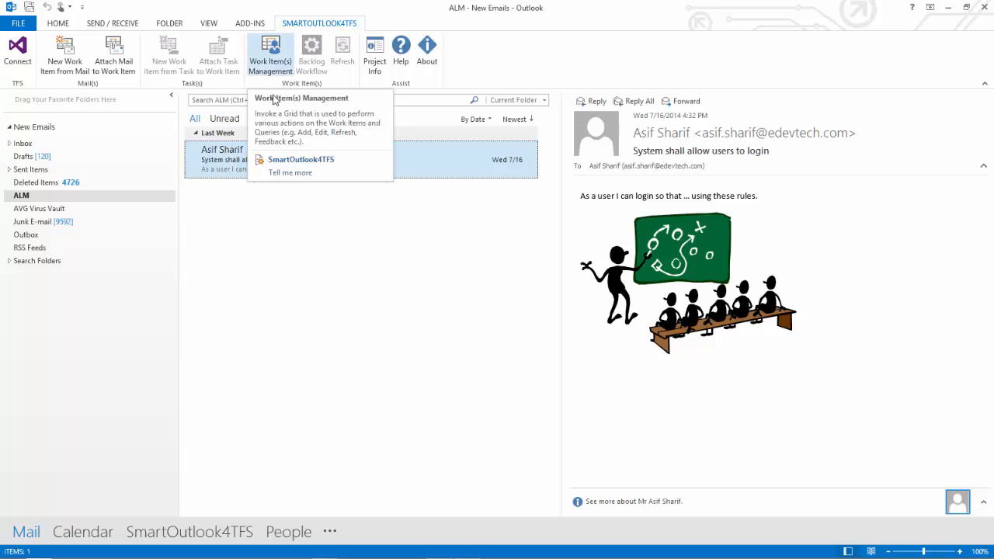
# Switch to the SmartOutlook4TFS area, expand the SO Training SCRUM project and open the All Work Items query under My Queries
pyautogui.click(188, 536)
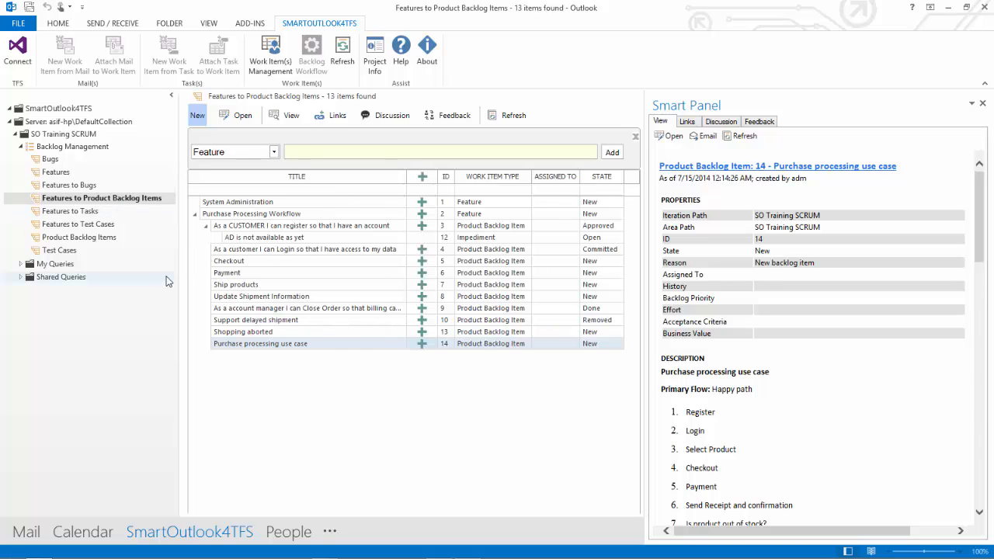
pyautogui.click(11, 122)
pyautogui.click(10, 109)
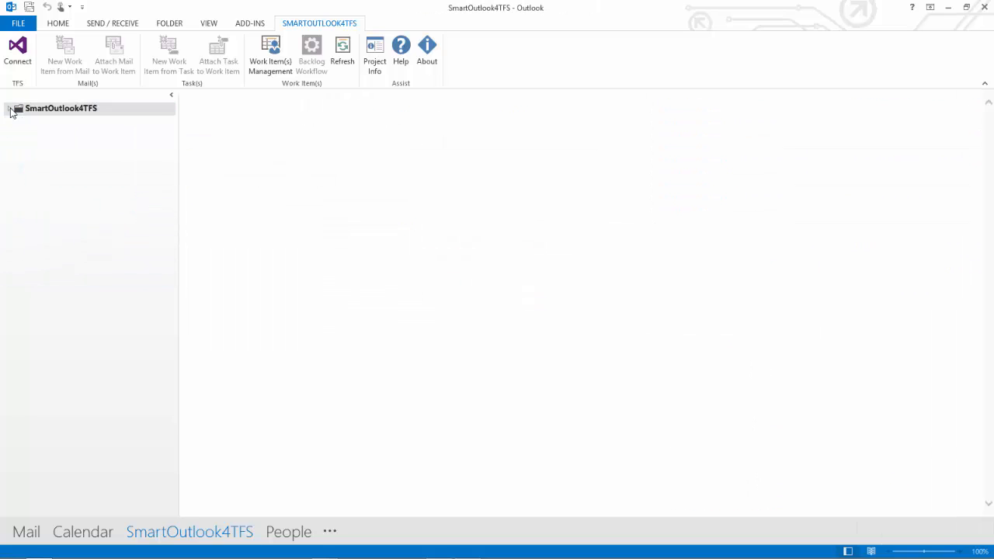
pyautogui.click(10, 109)
pyautogui.click(9, 122)
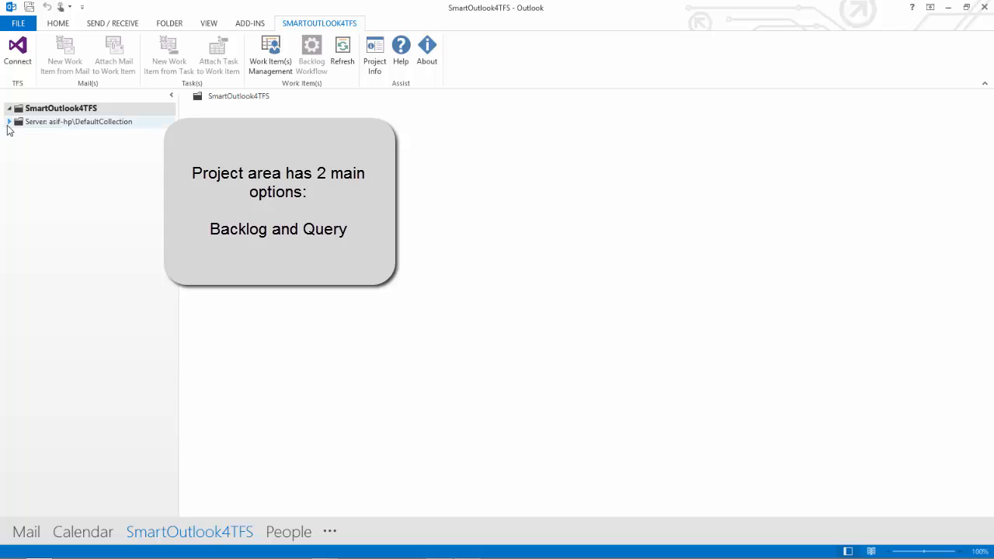
pyautogui.click(14, 136)
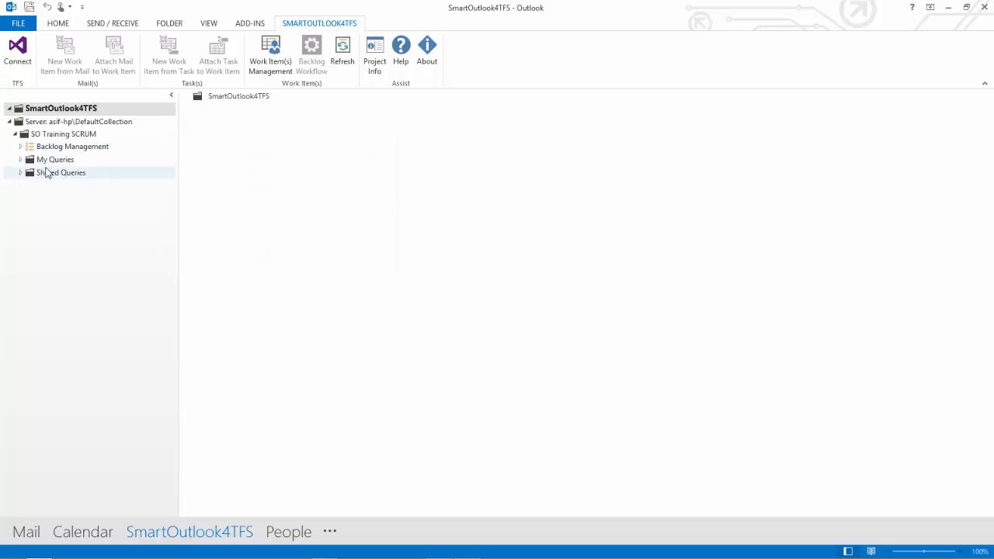
pyautogui.click(21, 160)
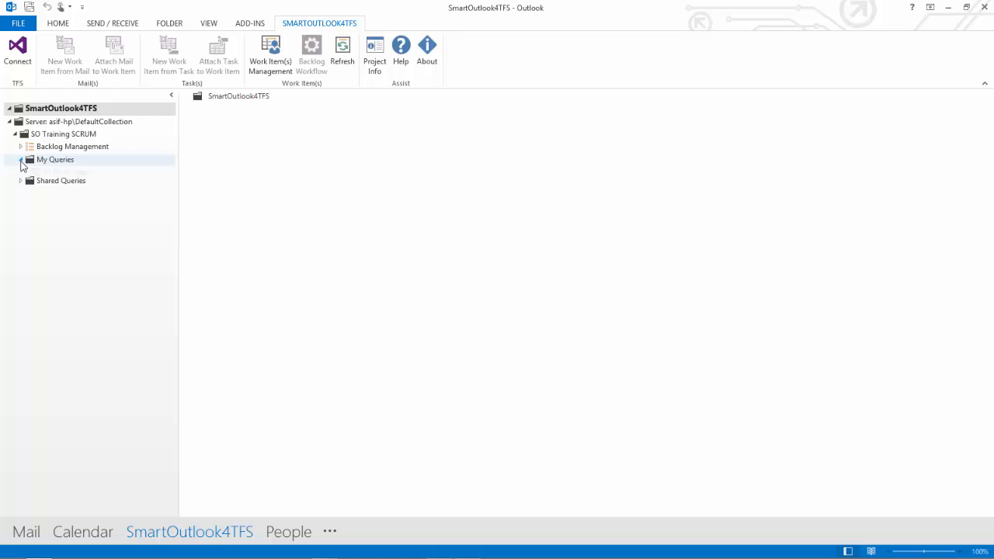
pyautogui.click(52, 175)
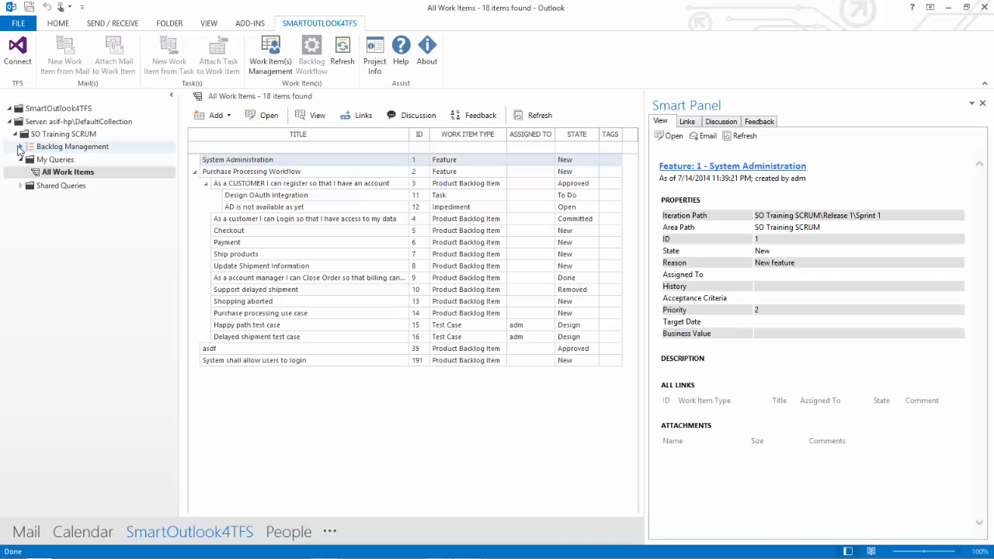
# Open the Features to Product Backlog Items backlog and show the details of the Purchase Processing Workflow feature
pyautogui.click(20, 146)
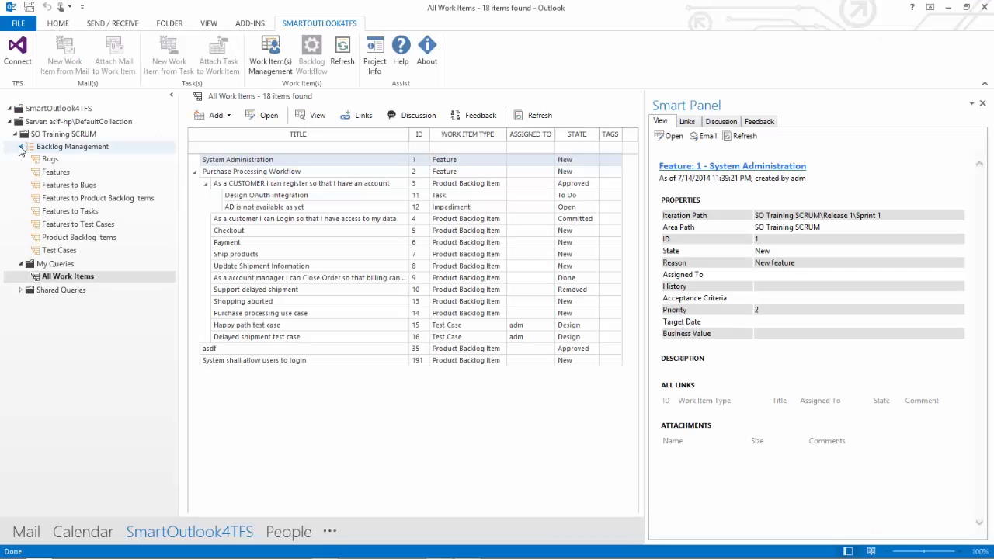
pyautogui.click(74, 200)
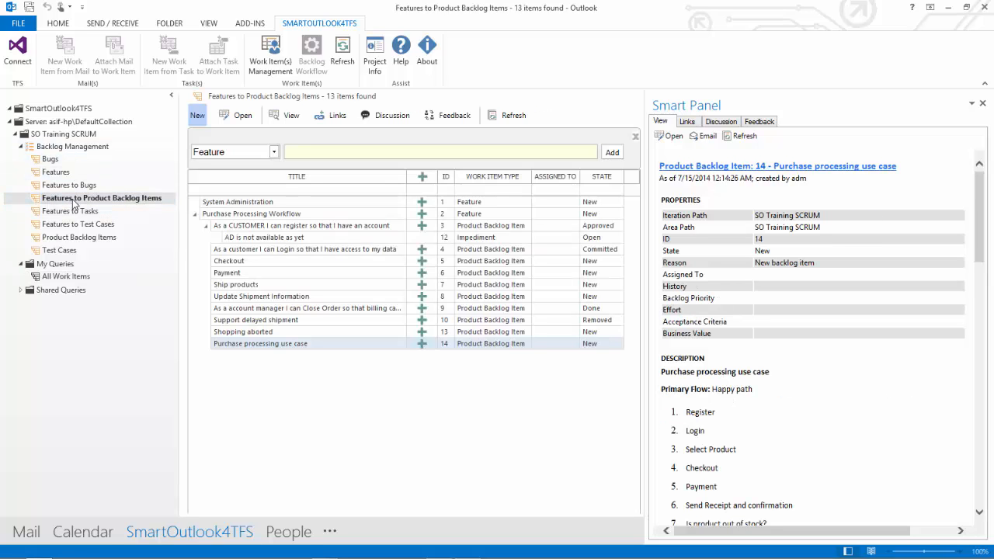
pyautogui.click(222, 214)
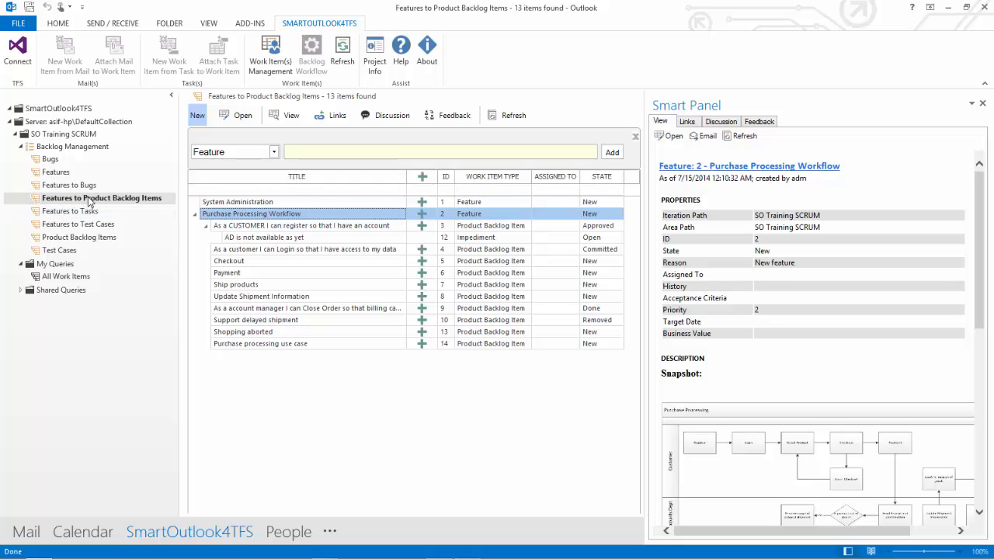
# Add a new feature titled "My feature ONE" to the Features to Product Backlog Items backlog
pyautogui.click(295, 150)
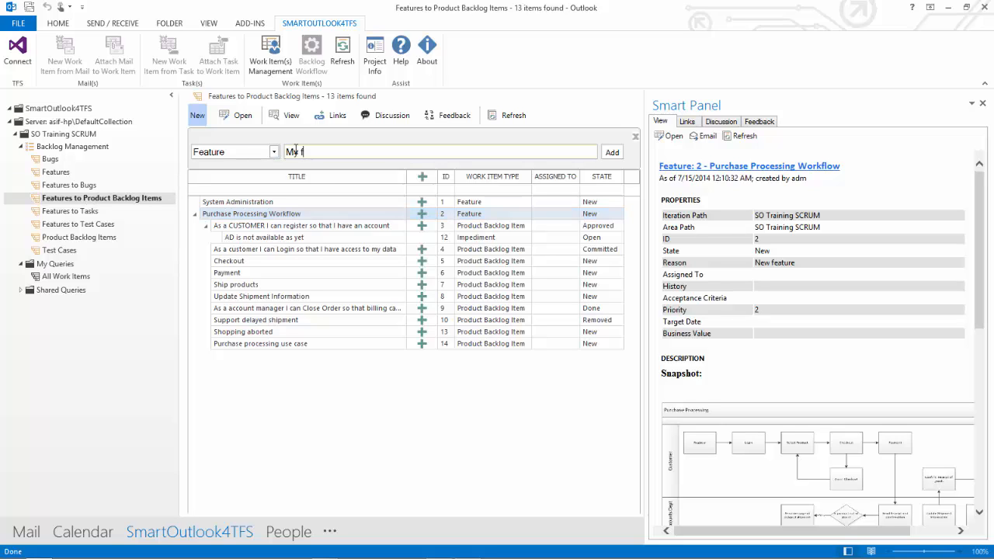
pyautogui.write('My feature oNE')
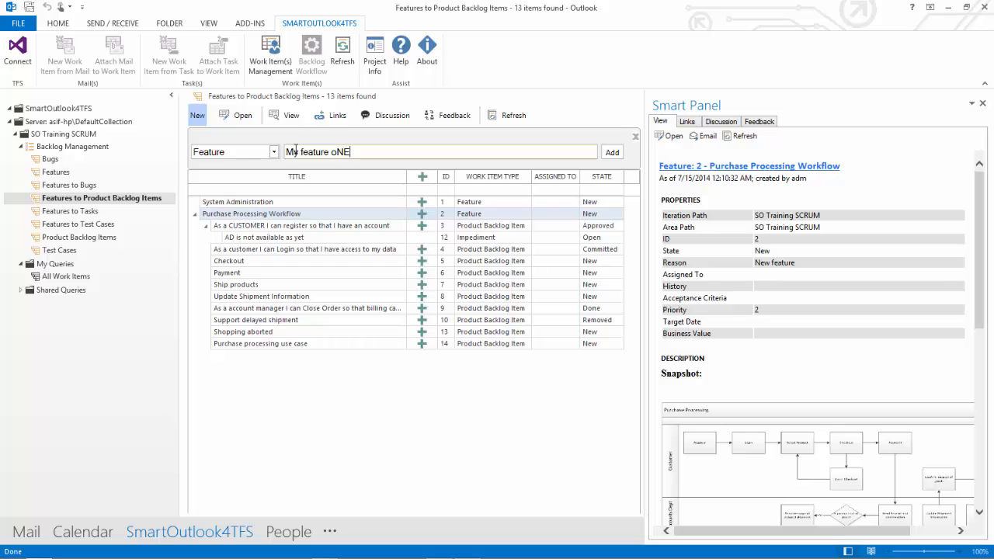
pyautogui.press('BackSpace')
pyautogui.press('BackSpace')
pyautogui.press('BackSpace')
pyautogui.press('Return')
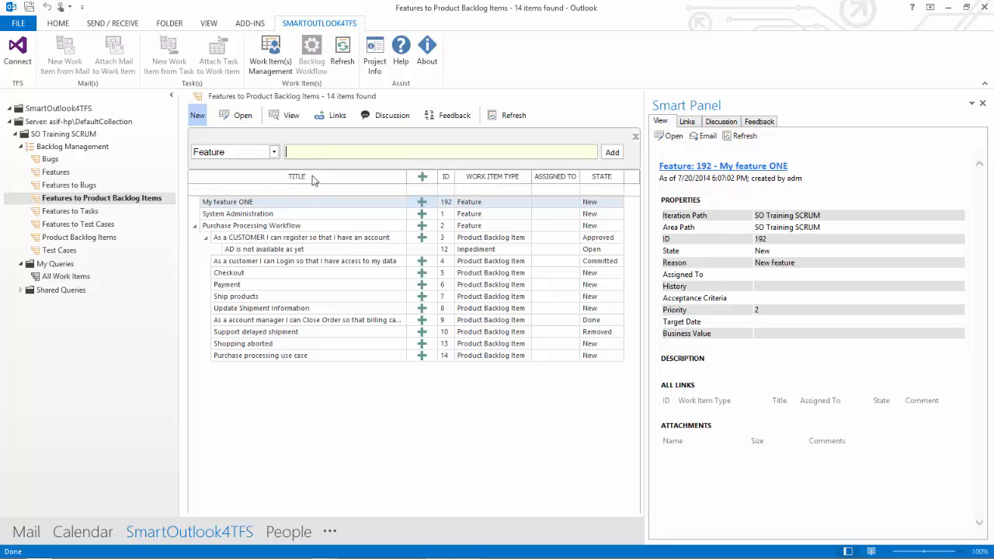
# Create a child product backlog item under My feature ONE titled "As a user i can .... so that ...." and save it
pyautogui.click(308, 146)
pyautogui.moveTo(422, 206); pyautogui.dragTo(422, 208)
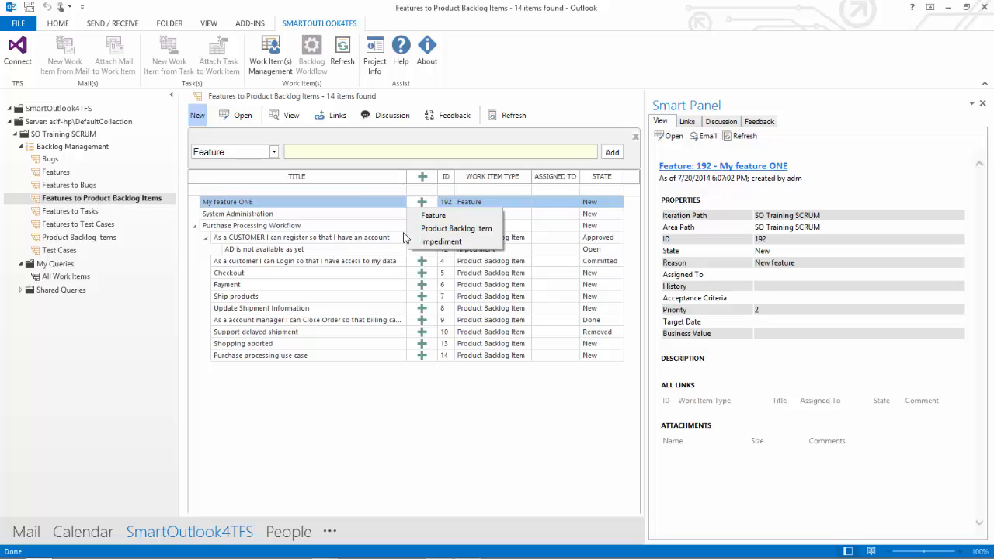
pyautogui.click(447, 228)
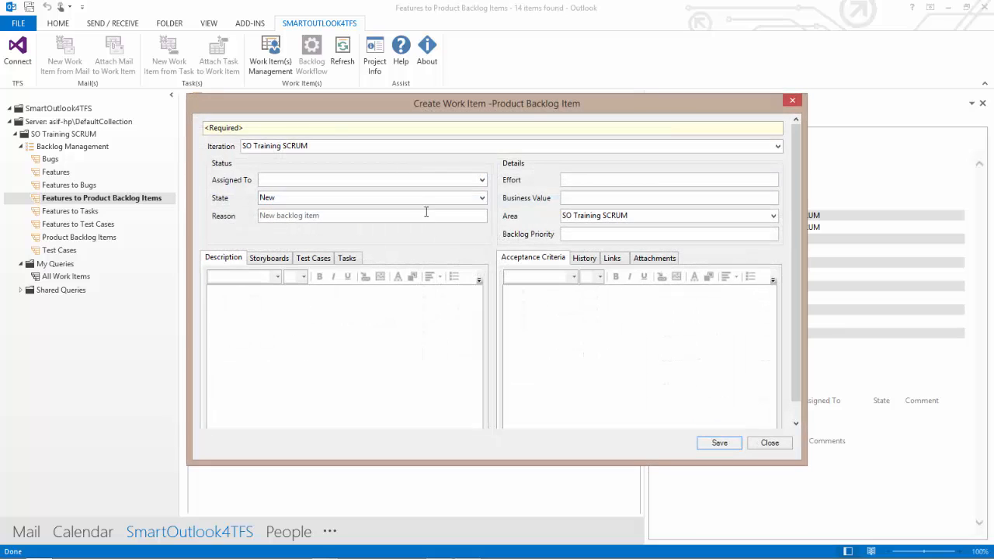
pyautogui.click(332, 131)
pyautogui.write('As')
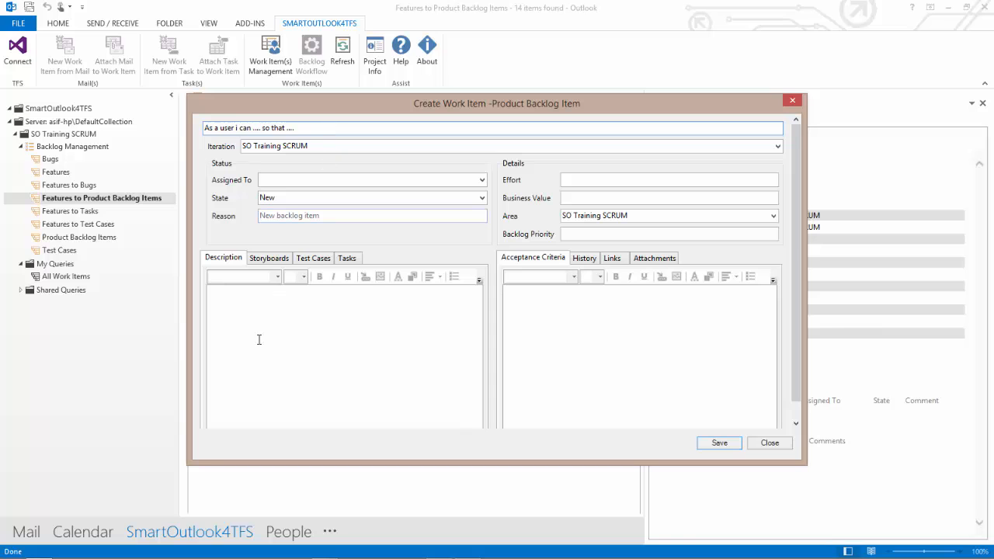
pyautogui.click(719, 446)
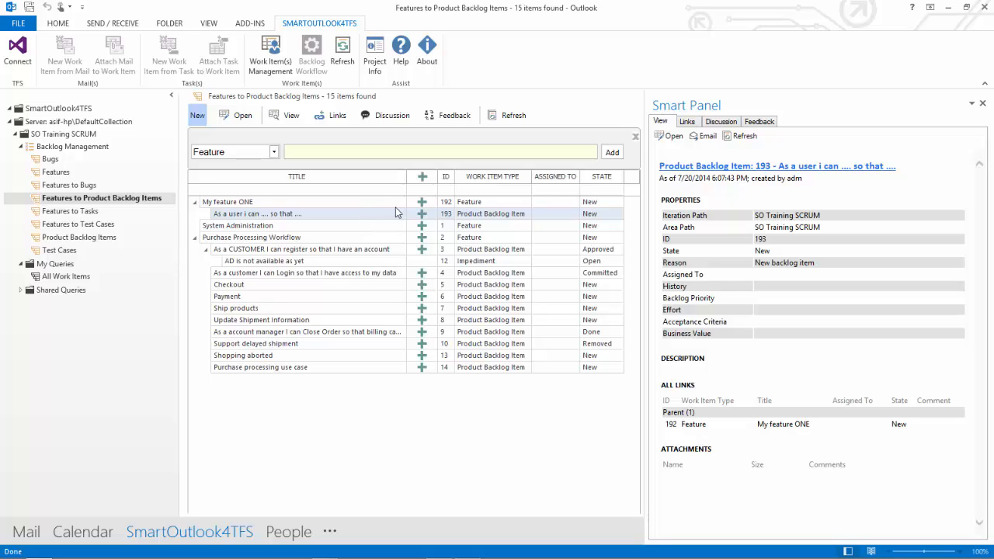
# Create an impediment titled "Some impediment" under the "As a user i can .... so that ...." backlog item and save it
pyautogui.click(432, 214)
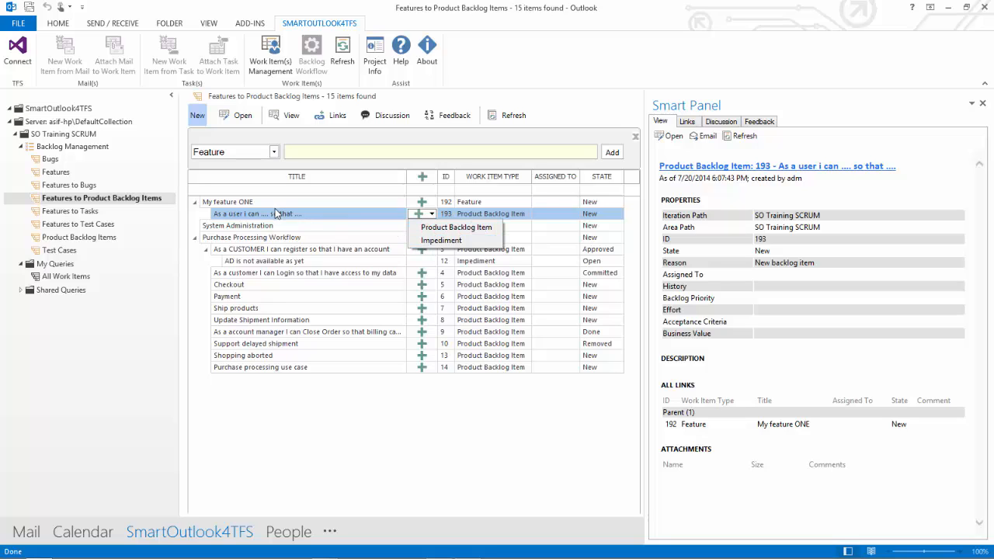
pyautogui.click(426, 241)
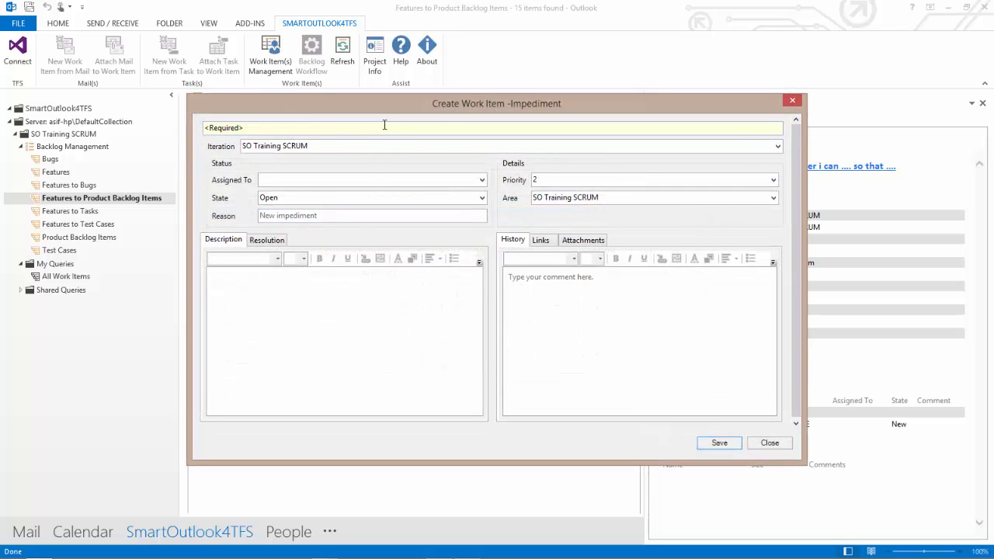
pyautogui.click(385, 124)
pyautogui.write('So')
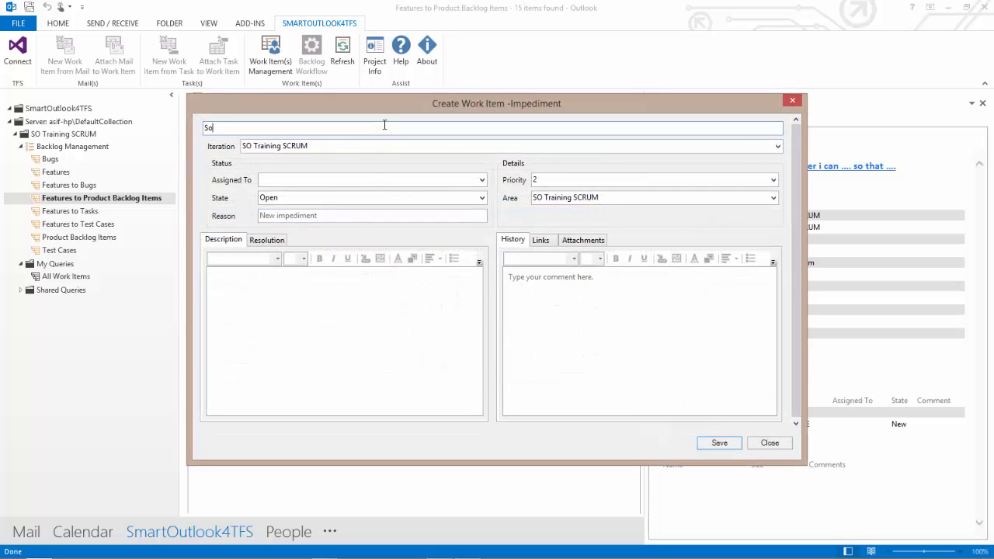
pyautogui.write('me impediment')
pyautogui.press('Return')
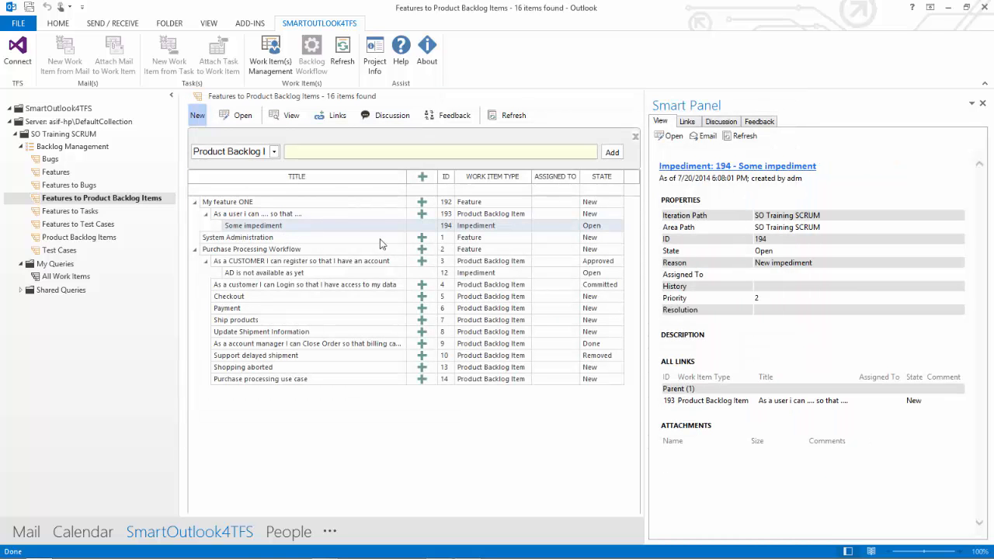
# Add two product backlog items titled "Another PBI" and "PBI 3" at the same level as the "As a user i can" item
pyautogui.click(422, 227)
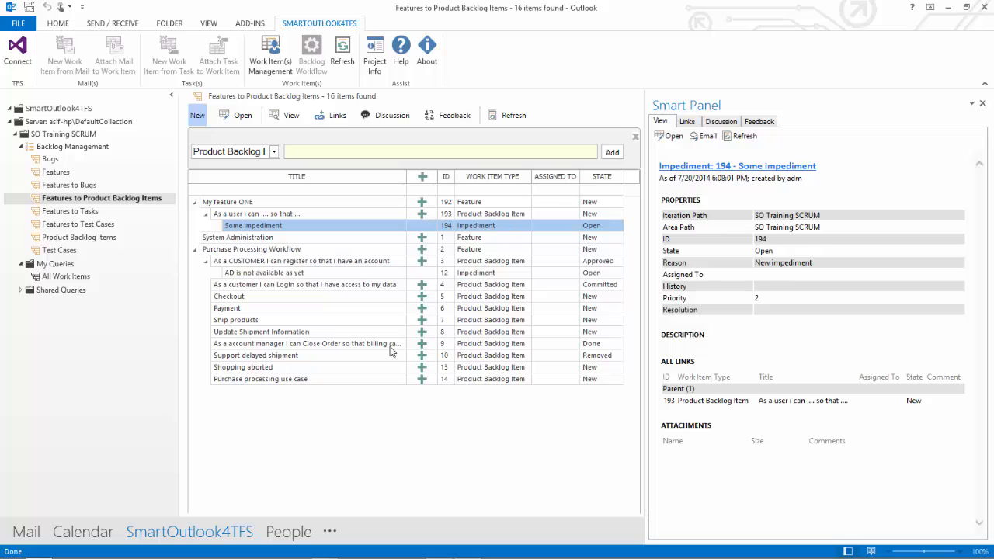
pyautogui.click(258, 218)
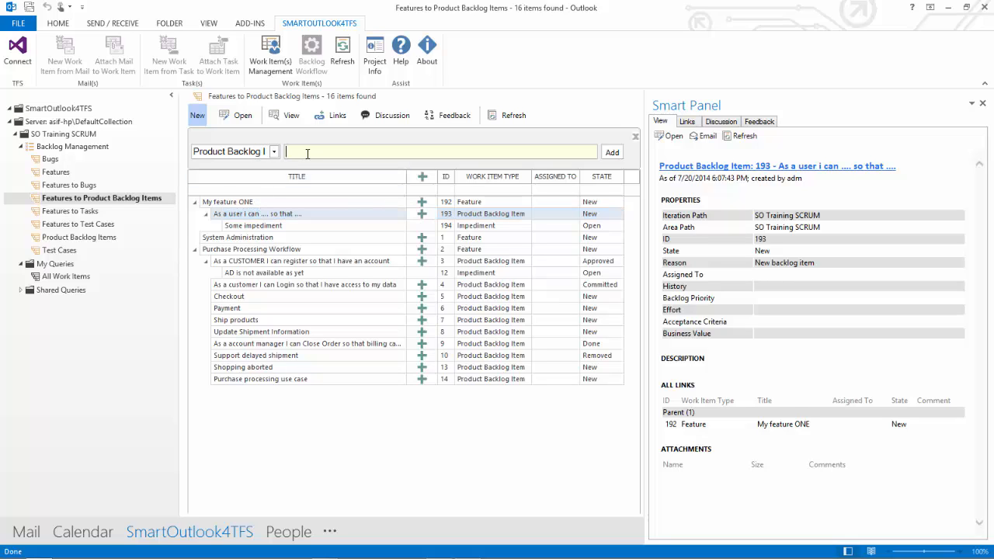
pyautogui.write('Another PBI')
pyautogui.press('Return')
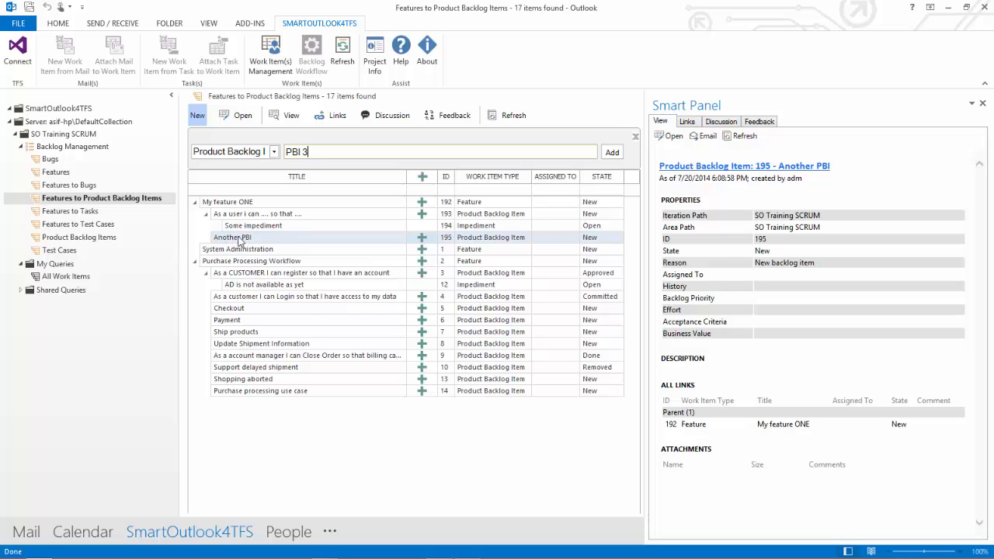
pyautogui.press('Return')
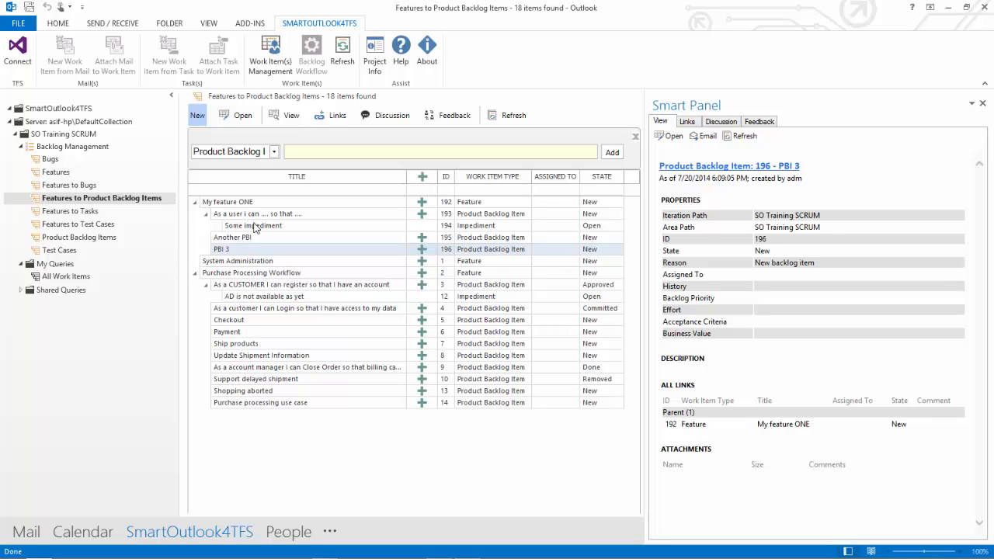
# Add a product backlog item titled "PBI" at the same level as Some impediment
pyautogui.click(255, 226)
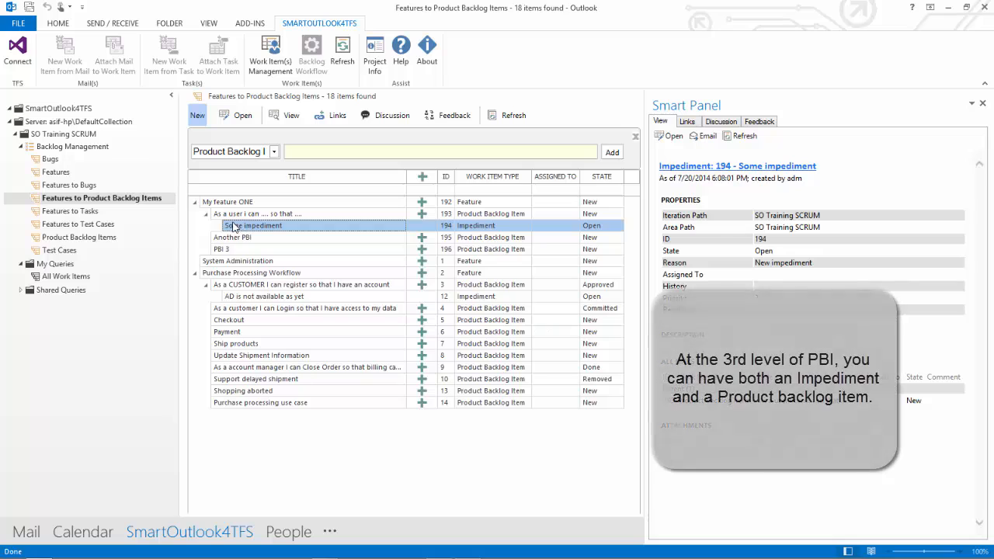
pyautogui.click(274, 152)
pyautogui.click(276, 156)
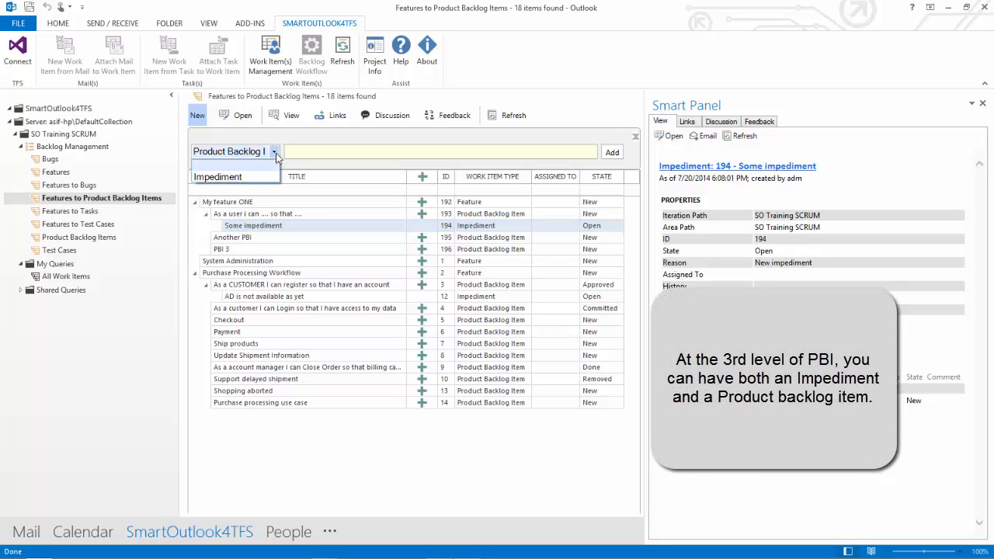
pyautogui.click(294, 152)
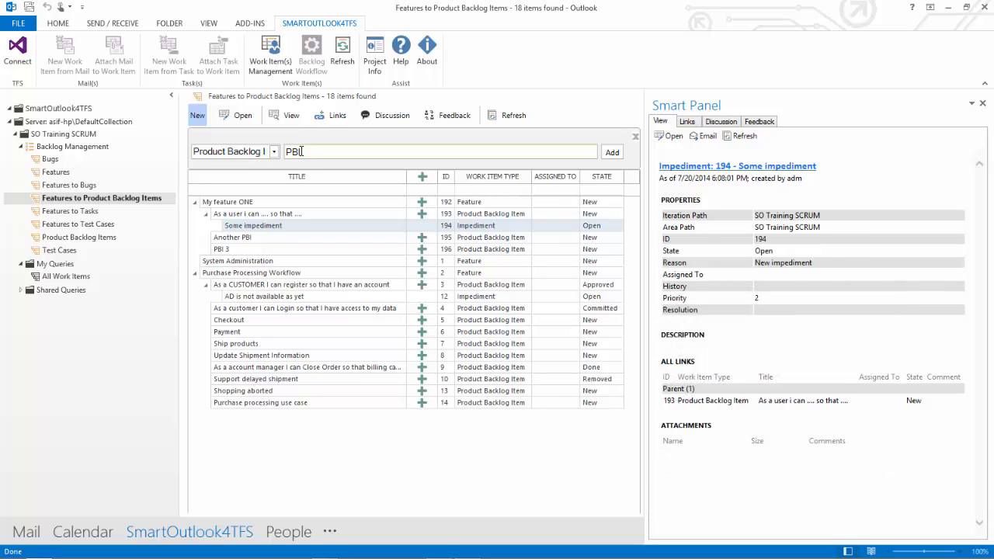
pyautogui.write('PBI')
pyautogui.press('Return')
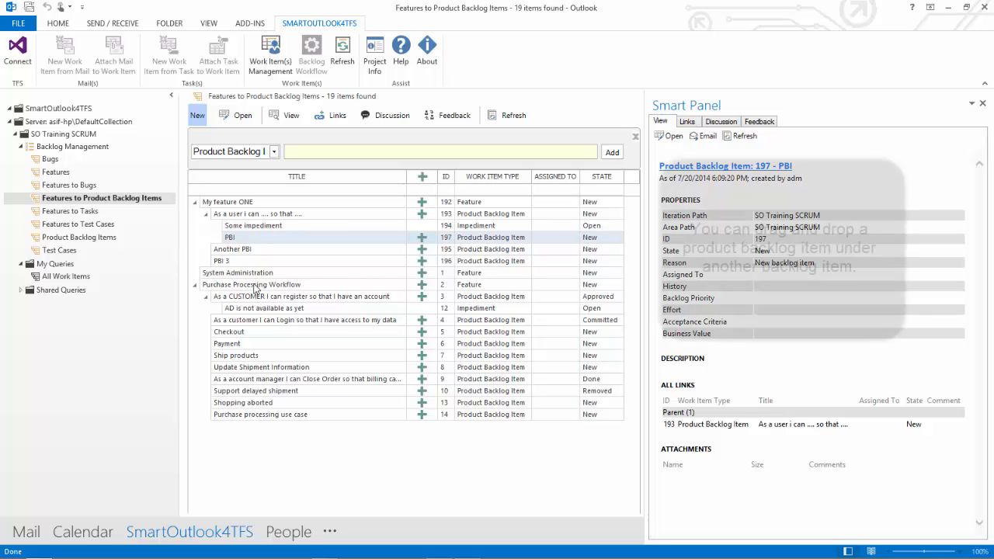
# Move the PBI item under Another PBI, and move Another PBI with its child under PBI 3
pyautogui.click(252, 241)
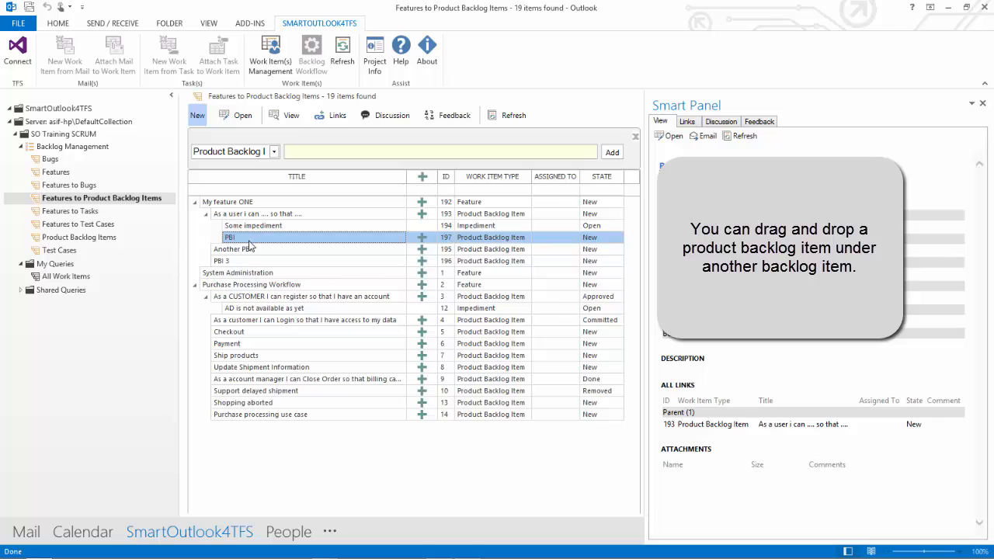
pyautogui.moveTo(249, 244); pyautogui.dragTo(252, 253)
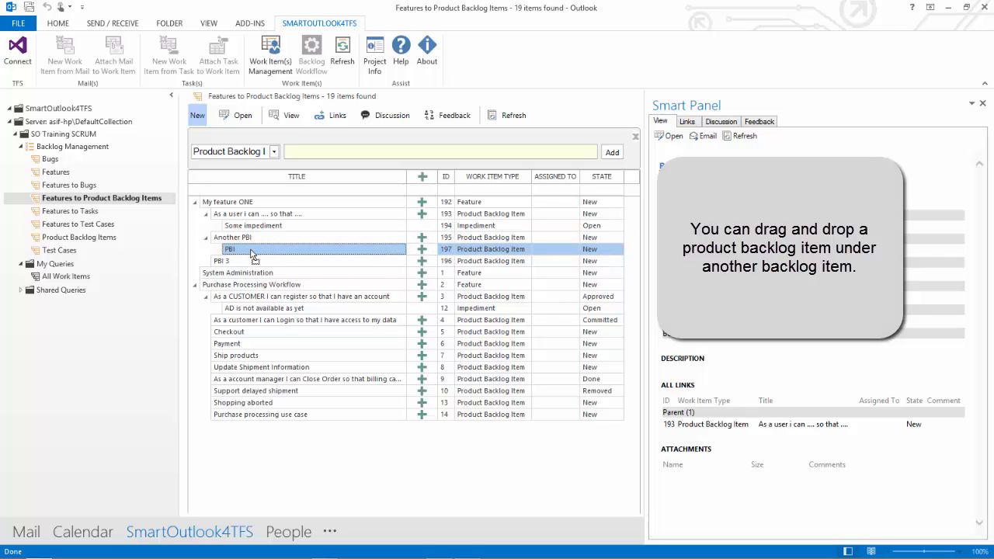
pyautogui.click(242, 240)
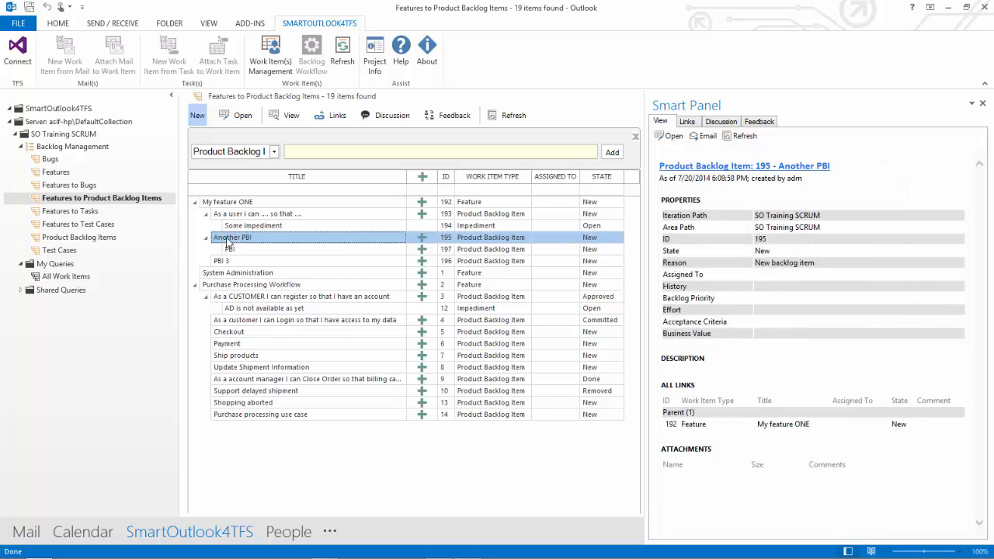
pyautogui.moveTo(230, 239); pyautogui.dragTo(241, 265)
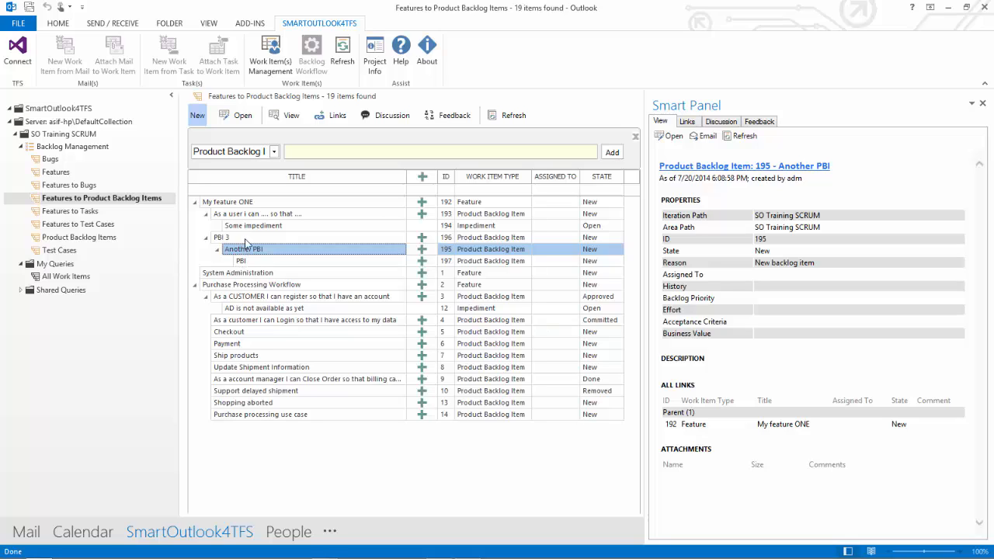
# Review the Purchase Processing Workflow feature's properties and description
pyautogui.click(256, 285)
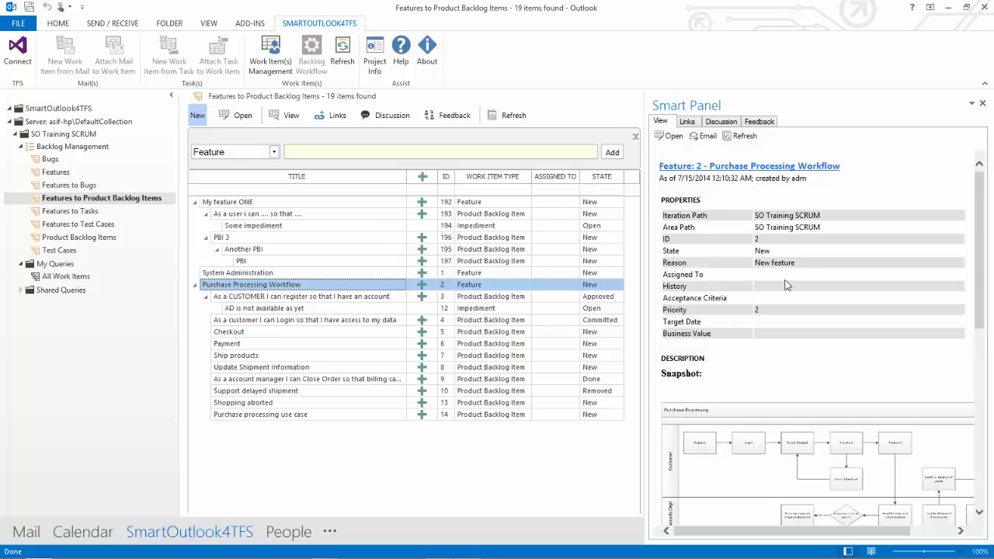
pyautogui.click(762, 255)
pyautogui.scroll(-3, 762, 255)
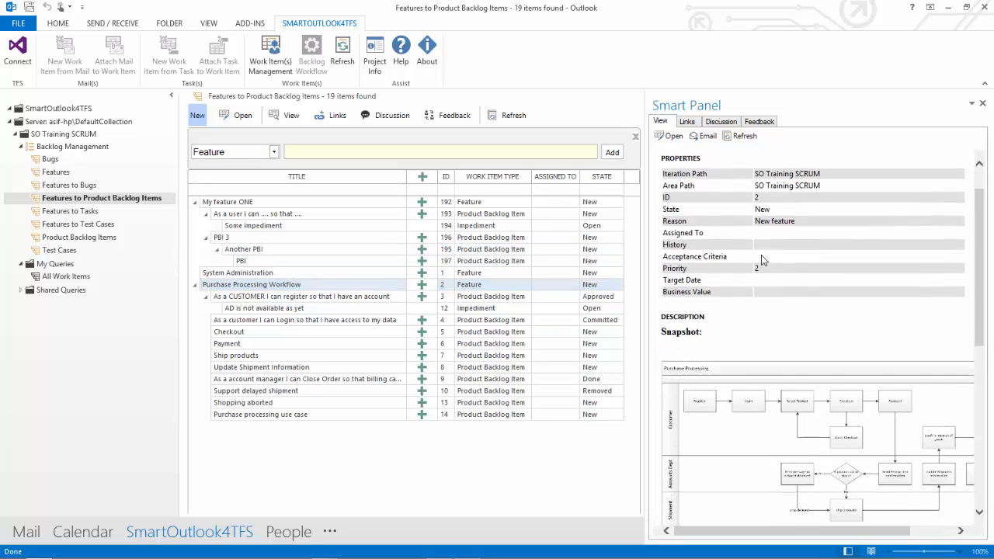
pyautogui.scroll(3, 762, 254)
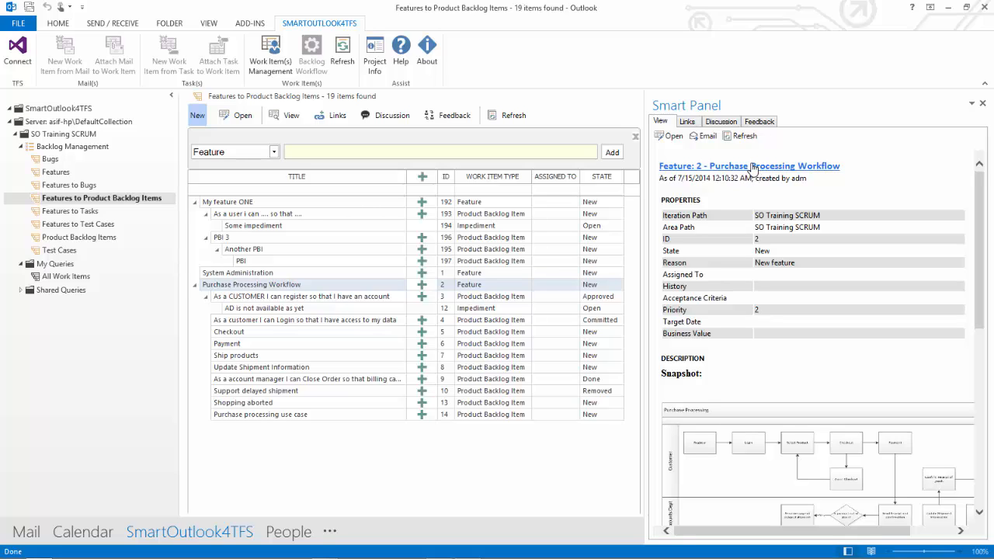
# View the Purchase Processing Workflow feature's edit form, and preview an email draft of the feature without saving or sending it
pyautogui.click(673, 136)
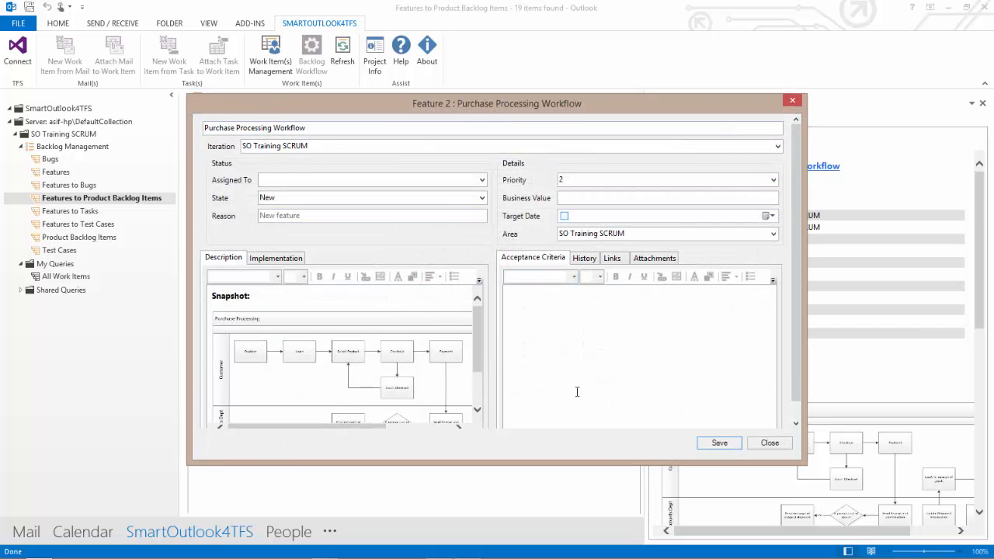
pyautogui.click(758, 443)
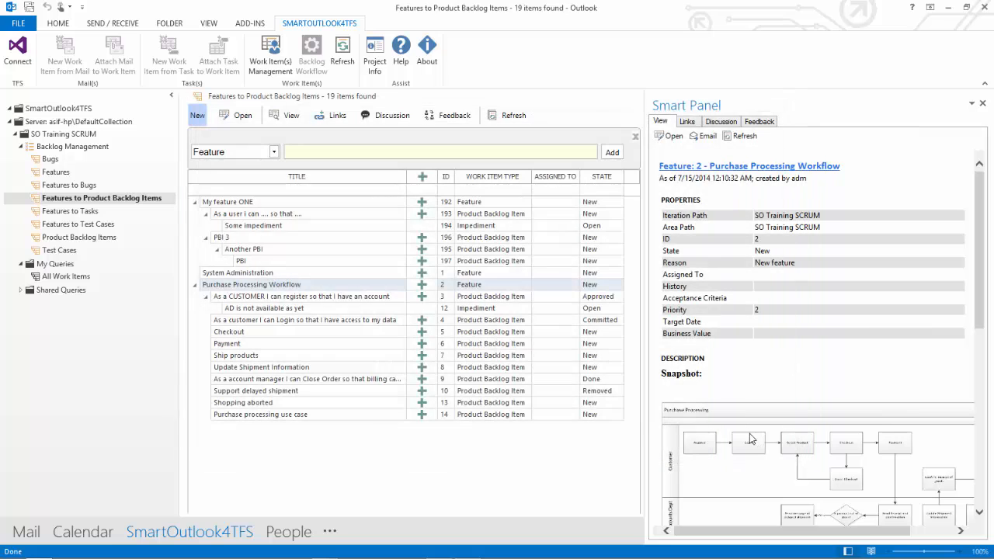
pyautogui.click(706, 136)
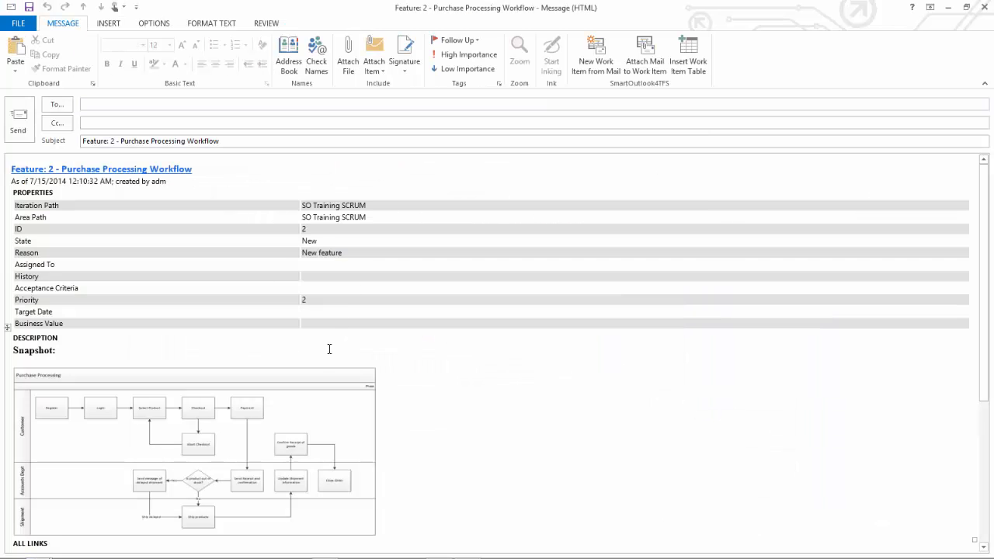
pyautogui.scroll(-5, 329, 350)
pyautogui.scroll(5, 328, 349)
pyautogui.press('Escape')
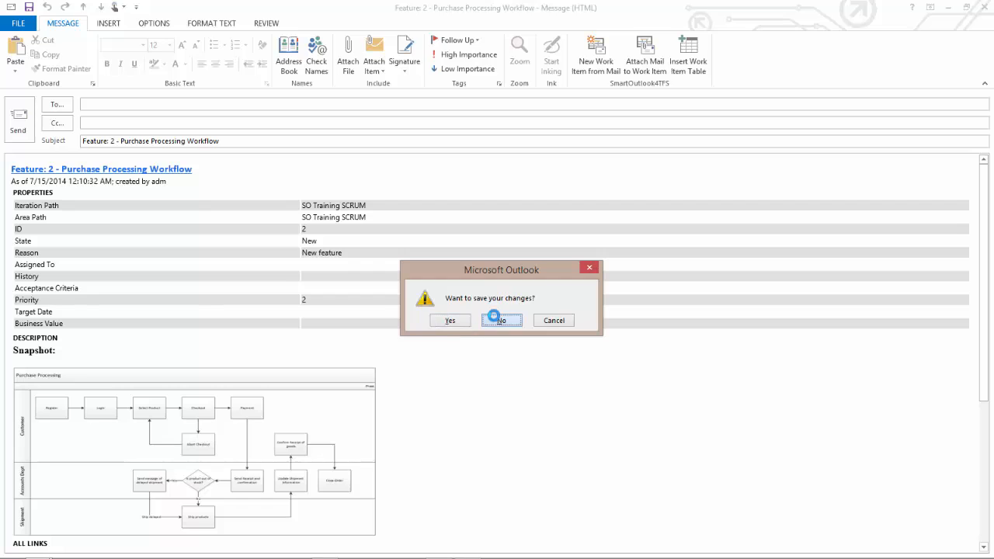
pyautogui.click(497, 320)
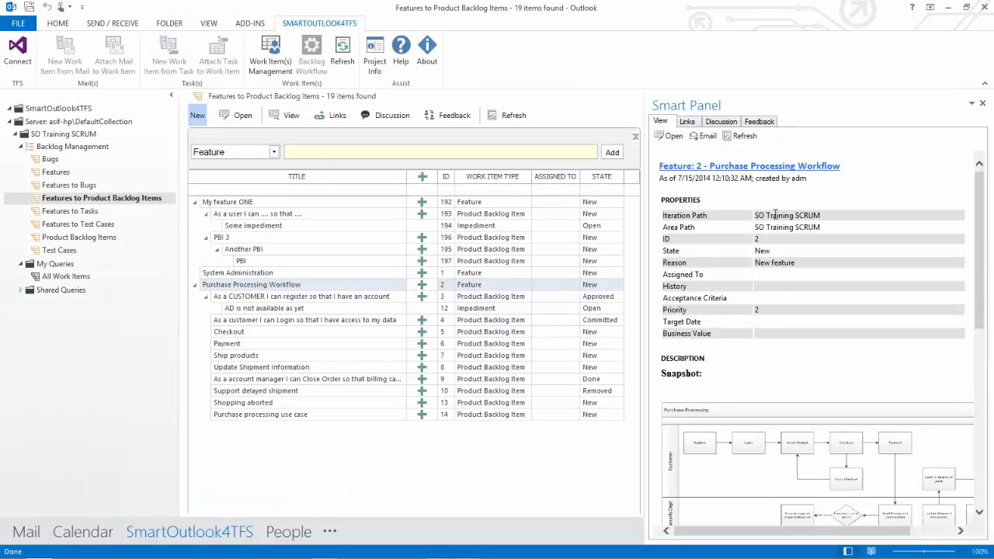
# Examine the Purchase Processing Workflow feature's description, all links, attachments section and creation details
pyautogui.scroll(-1, 766, 330)
pyautogui.scroll(-3, 766, 330)
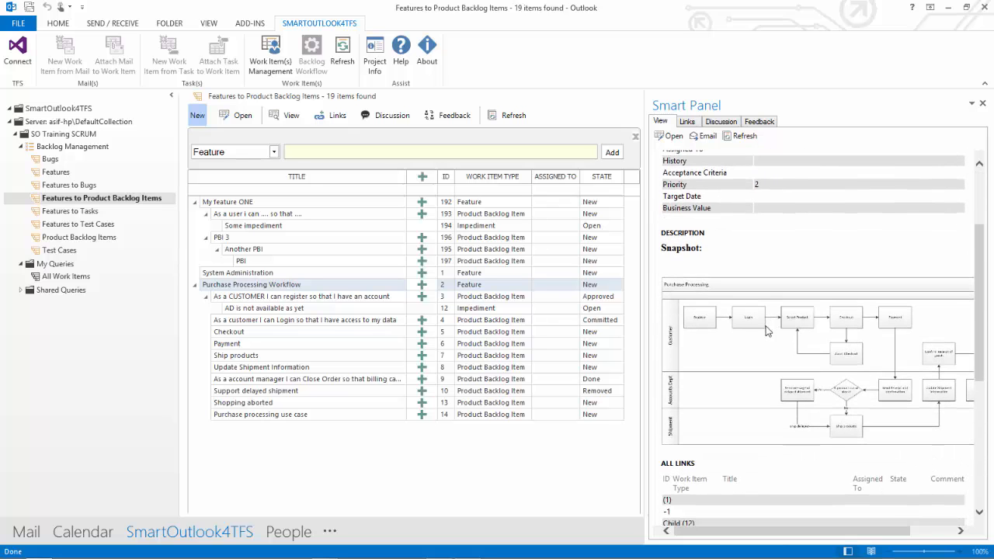
pyautogui.scroll(-1, 724, 281)
pyautogui.scroll(-5, 724, 287)
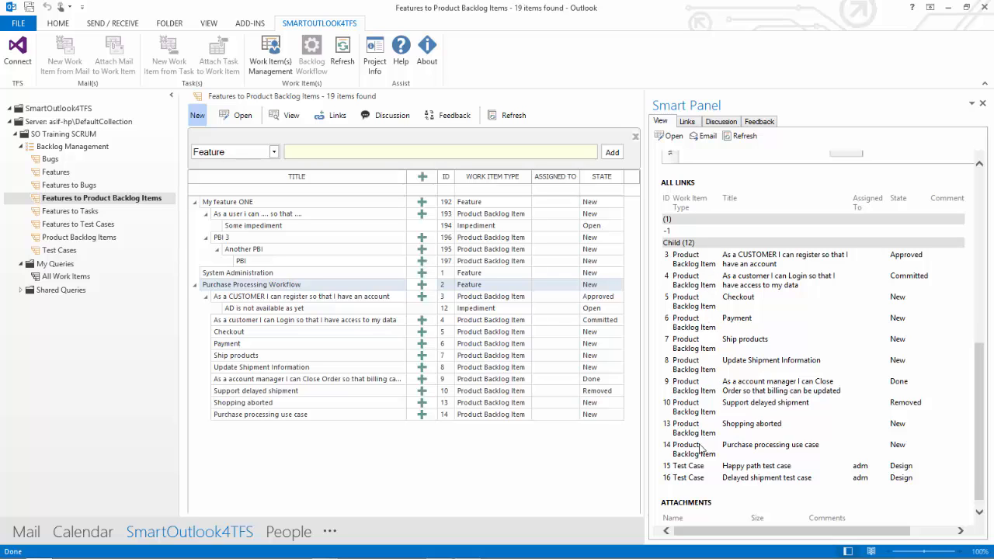
pyautogui.scroll(-1, 701, 446)
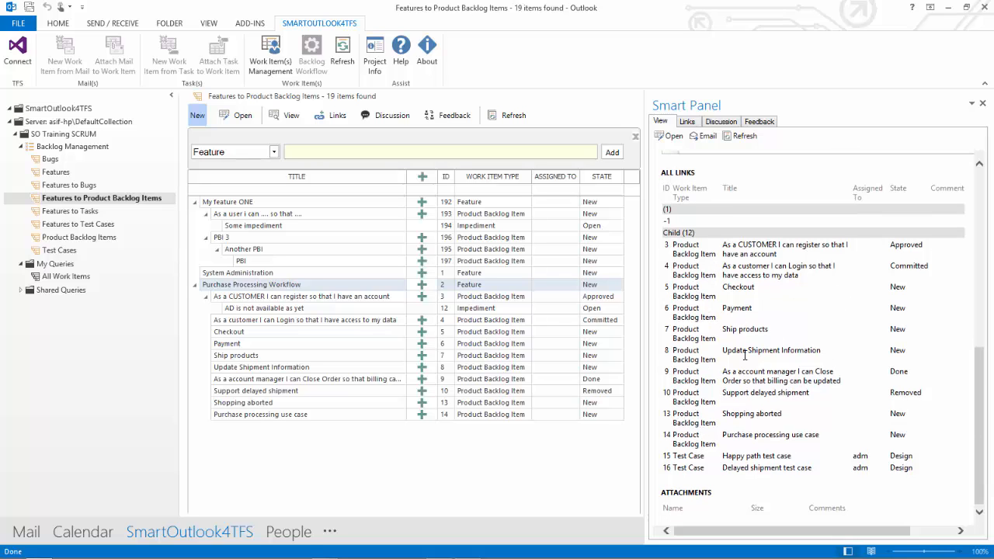
pyautogui.scroll(10, 745, 355)
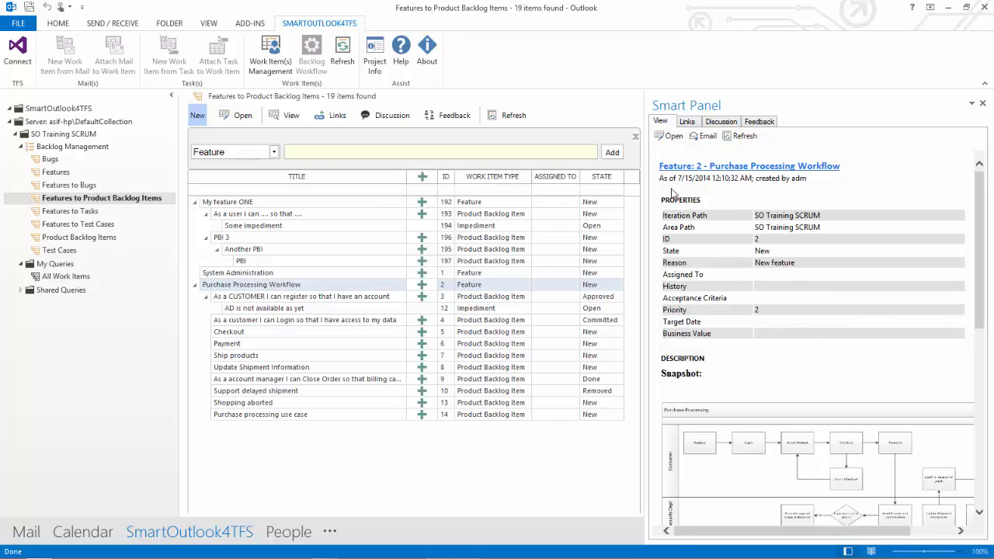
pyautogui.moveTo(681, 178); pyautogui.dragTo(818, 202)
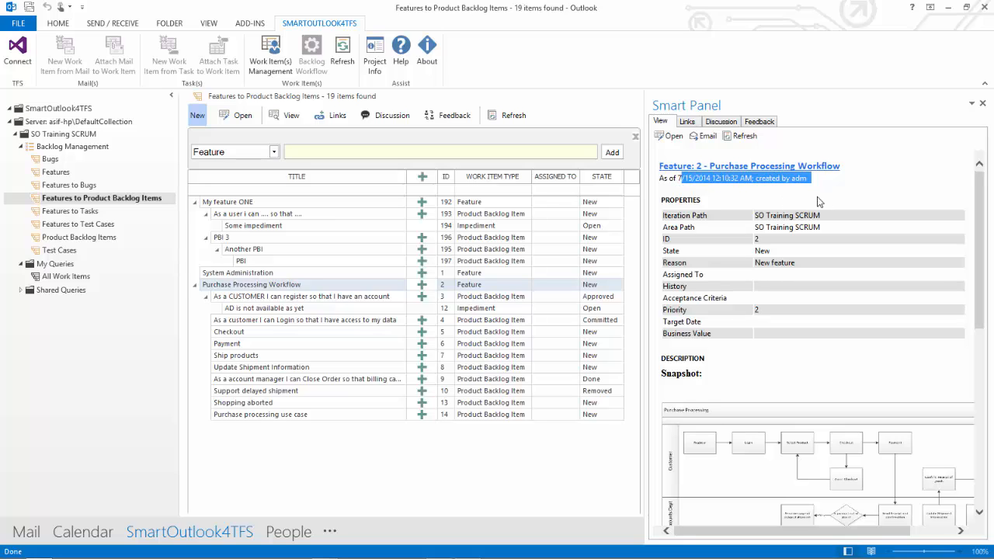
pyautogui.click(798, 194)
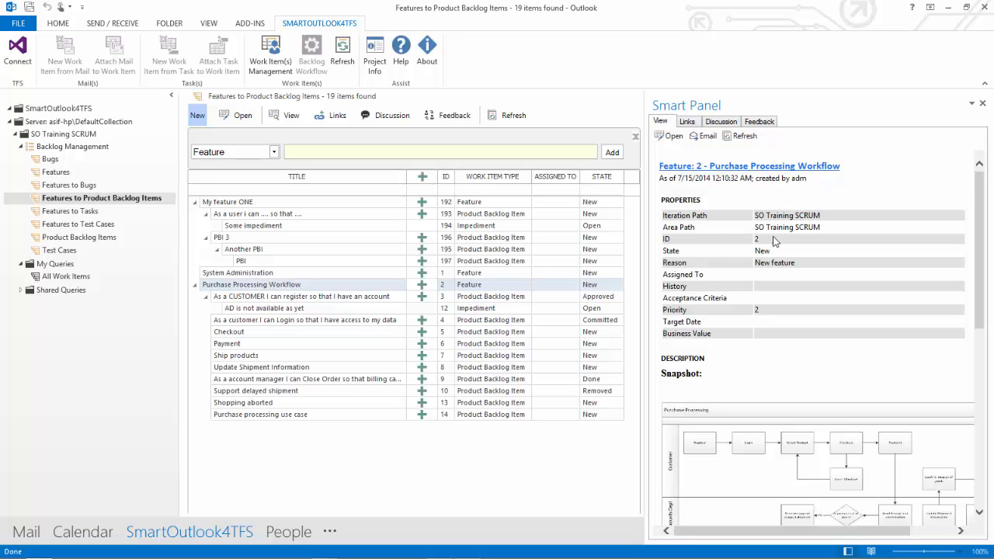
# Review the work items linked to Purchase Processing Workflow, including link types, and view the details of the "As a customer I can Login" item
pyautogui.click(687, 122)
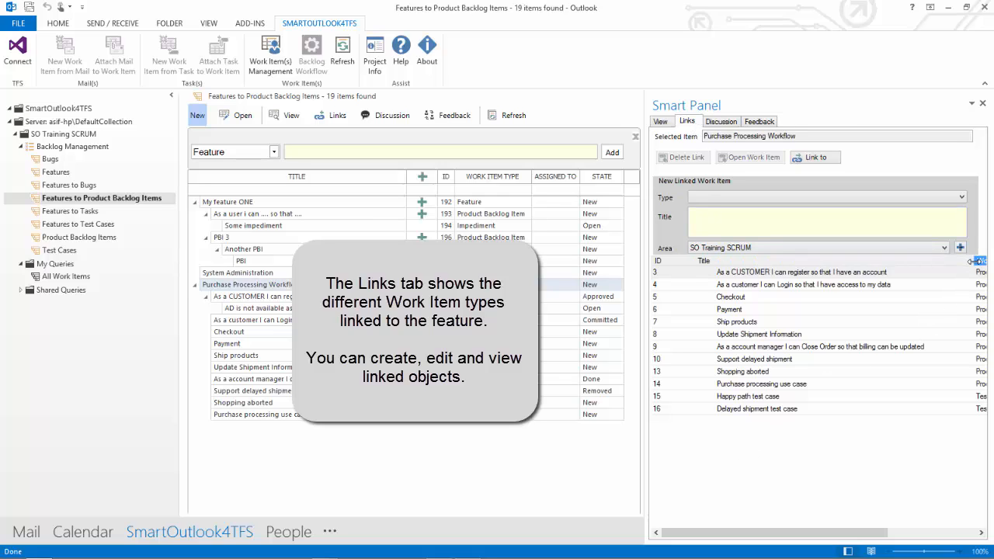
pyautogui.moveTo(971, 261); pyautogui.dragTo(870, 262)
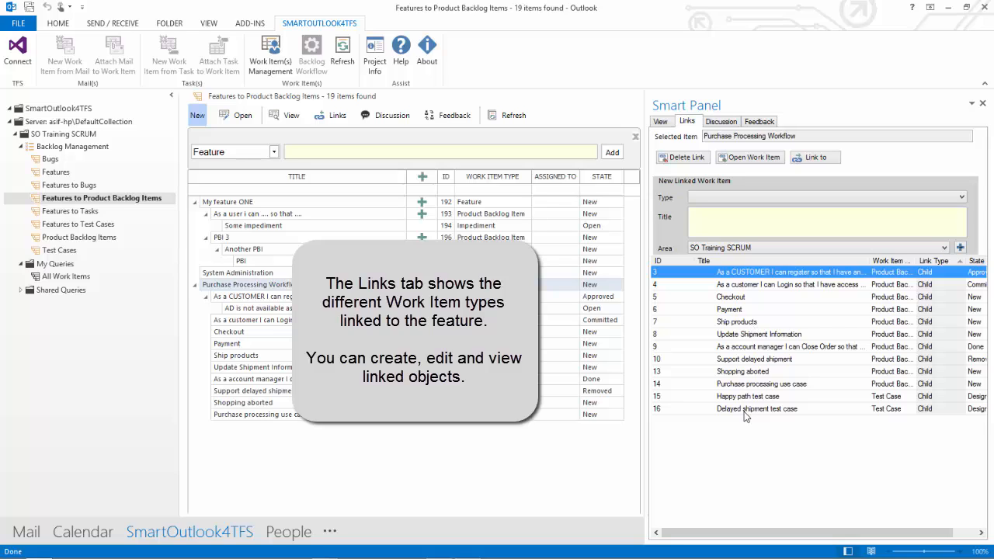
pyautogui.click(342, 286)
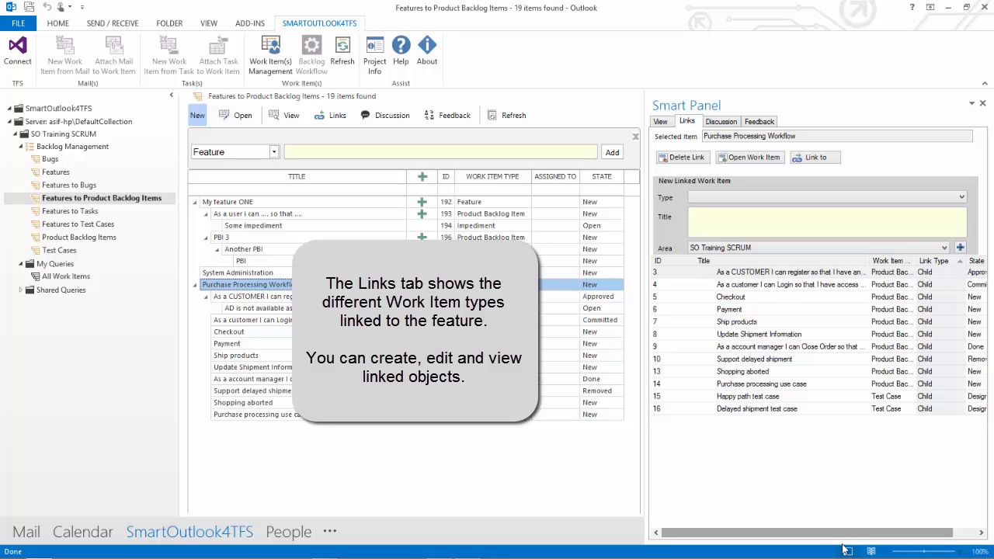
pyautogui.moveTo(846, 534); pyautogui.dragTo(807, 531)
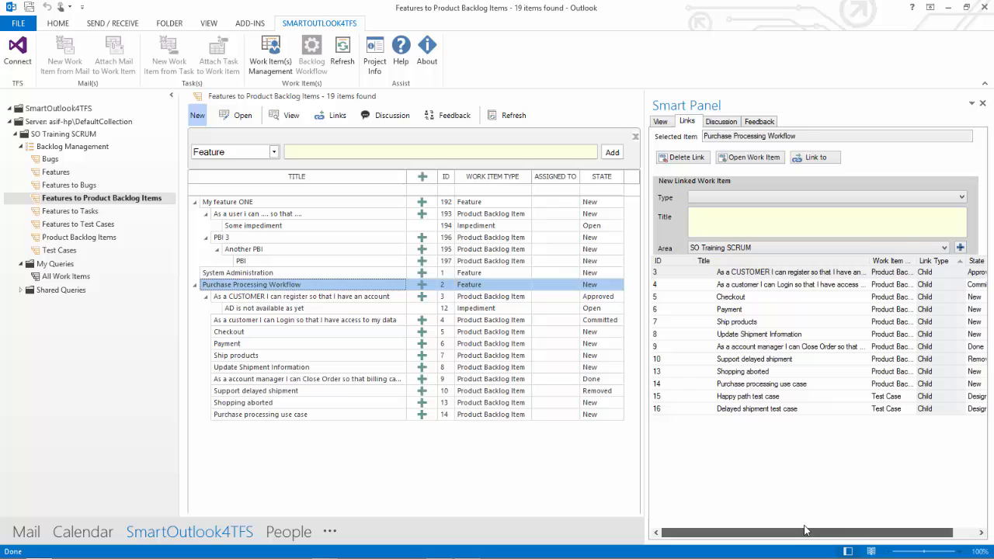
pyautogui.doubleClick(752, 287)
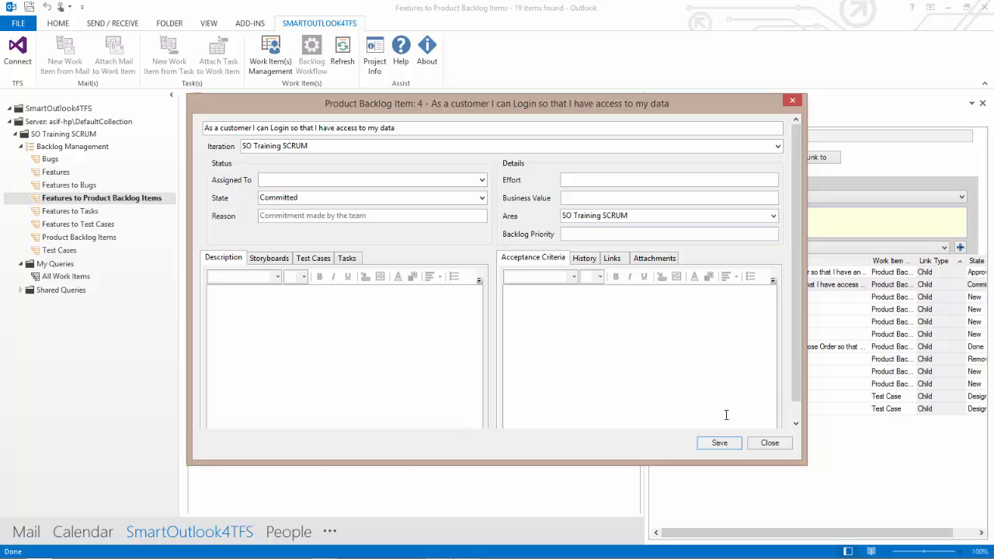
pyautogui.click(766, 443)
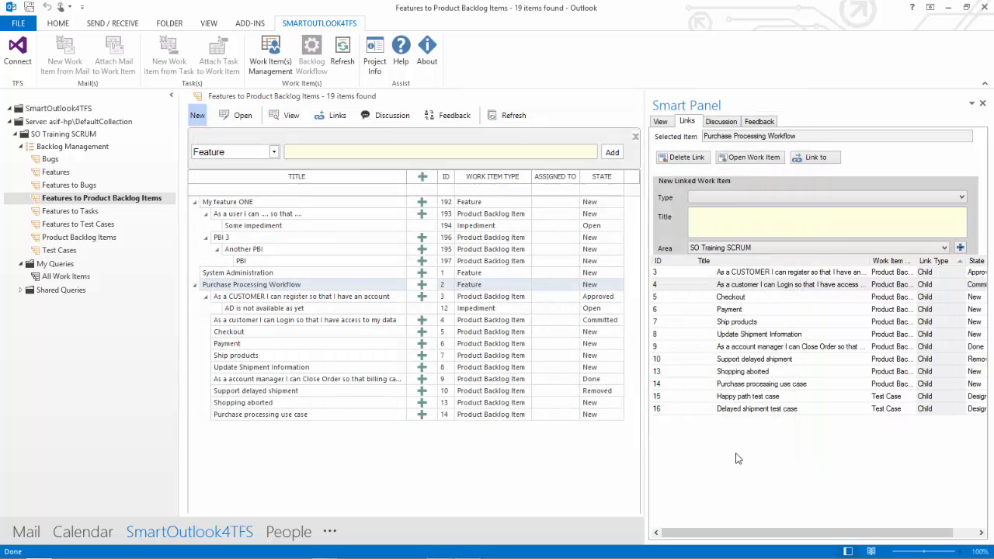
# Create a new Task titled "Do something awesome" linked to the Purchase Processing Workflow feature
pyautogui.click(741, 199)
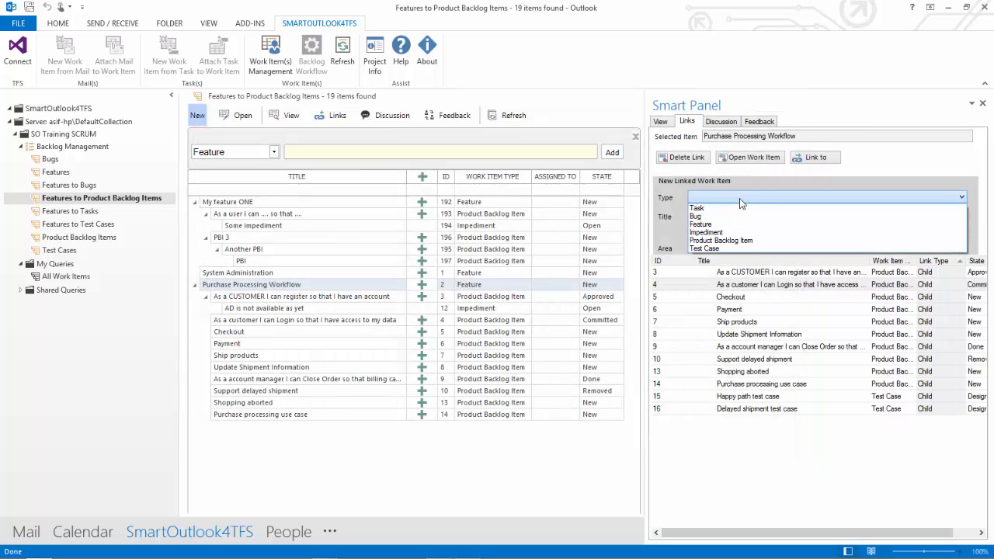
pyautogui.click(734, 208)
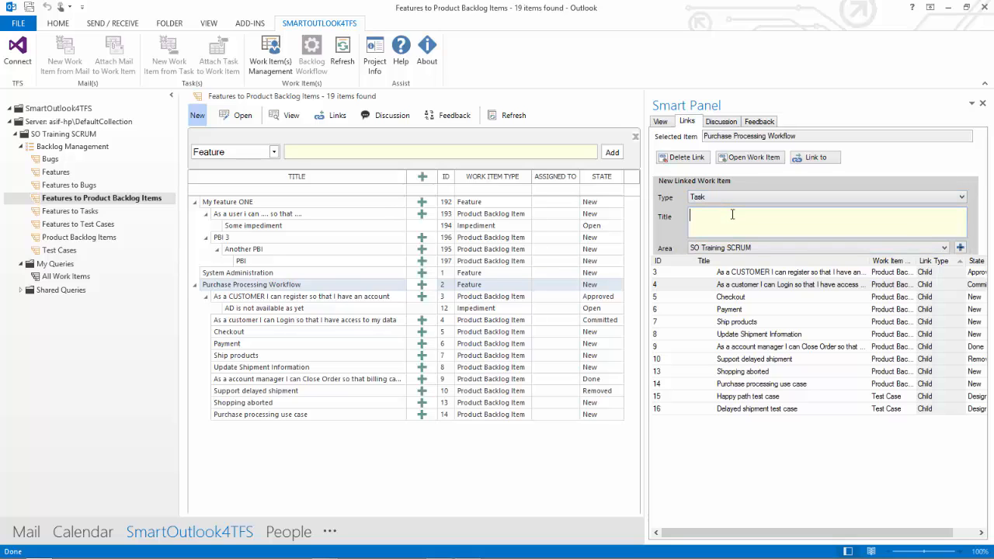
pyautogui.click(732, 215)
pyautogui.write('Do something as')
pyautogui.write('esome')
pyautogui.press('Return')
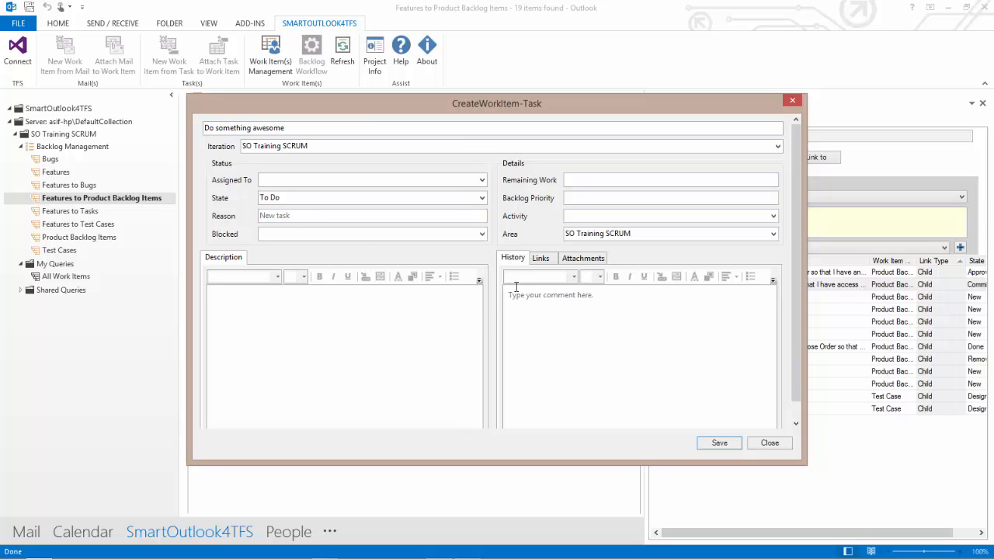
pyautogui.click(721, 444)
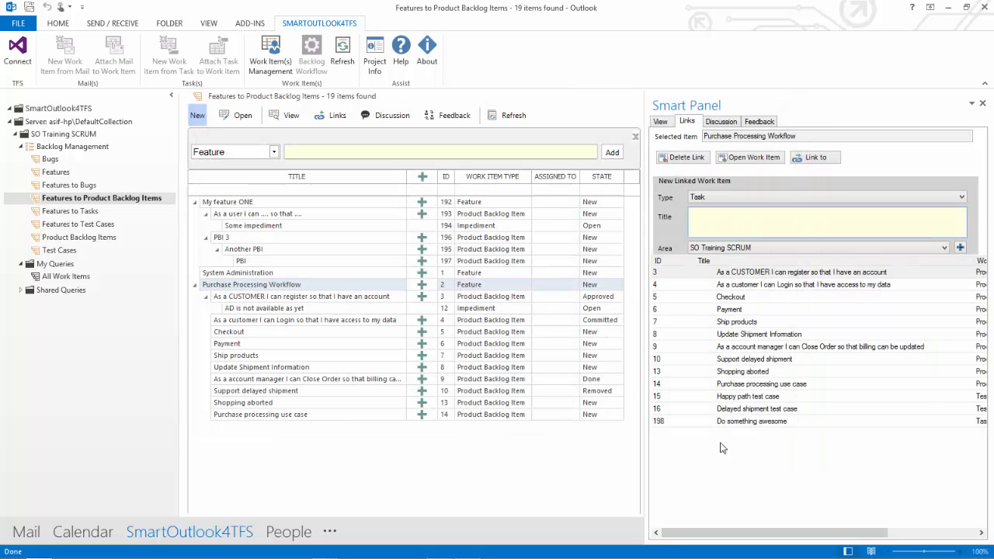
pyautogui.click(305, 286)
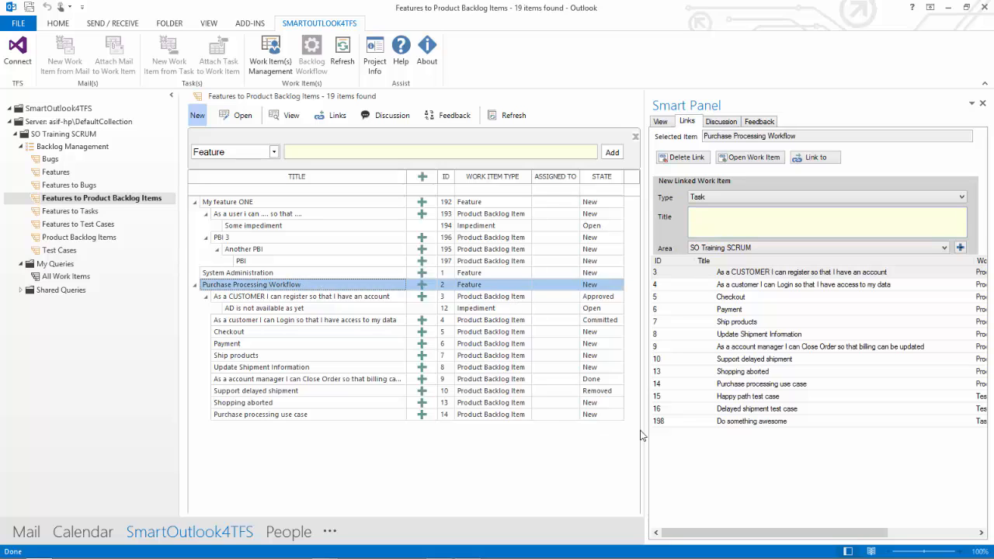
pyautogui.click(734, 425)
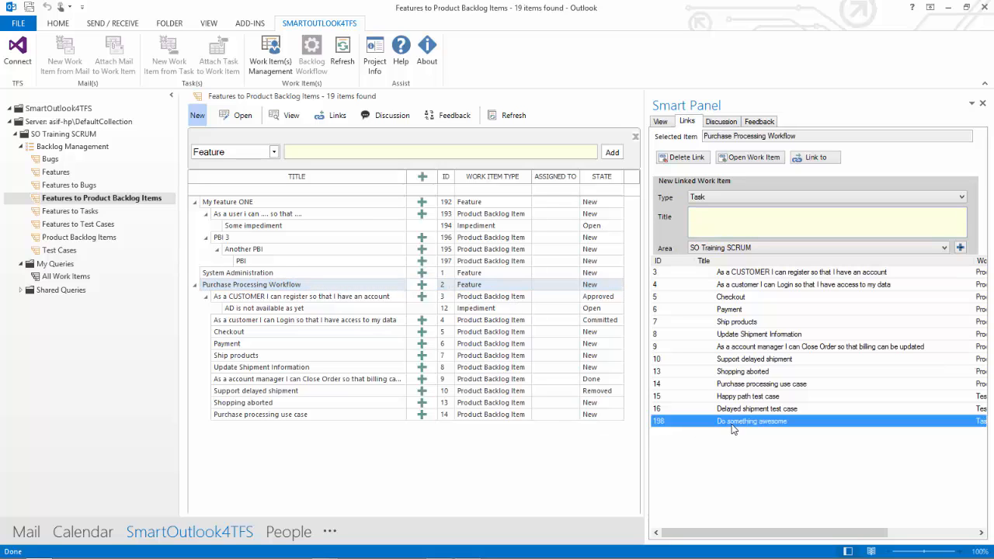
pyautogui.click(332, 287)
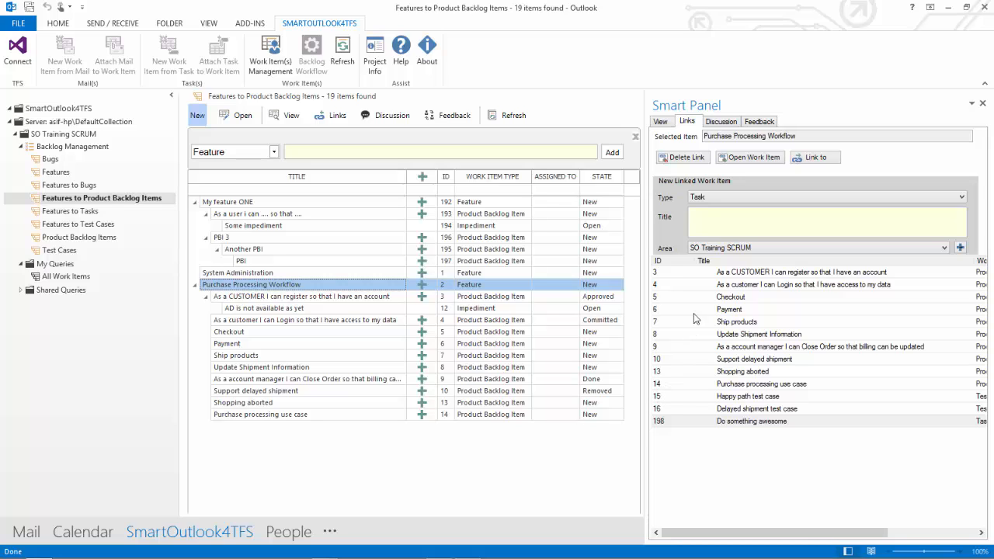
# Link the existing "As a user i can .... so that ...." backlog item to Purchase Processing Workflow, finding it by titles containing "User"
pyautogui.click(729, 277)
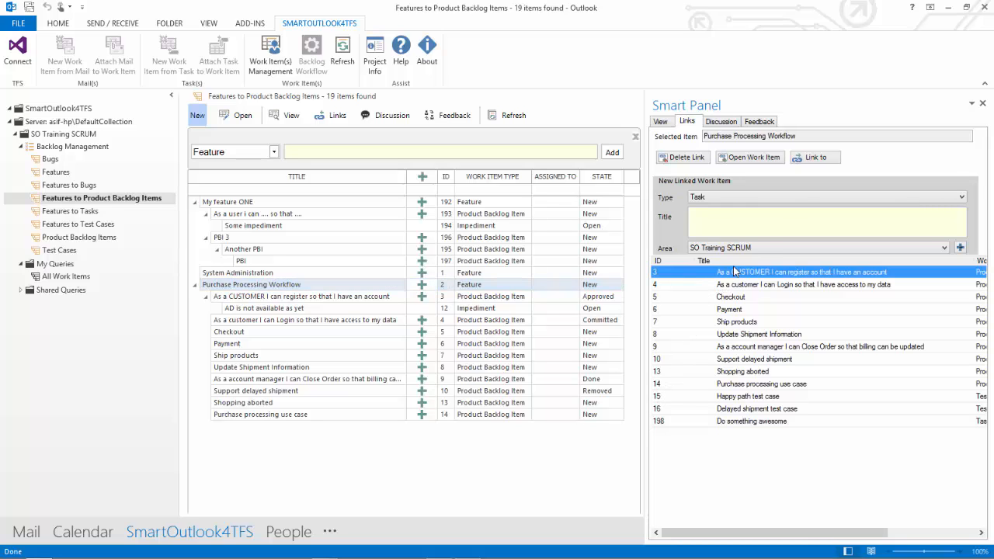
pyautogui.click(822, 165)
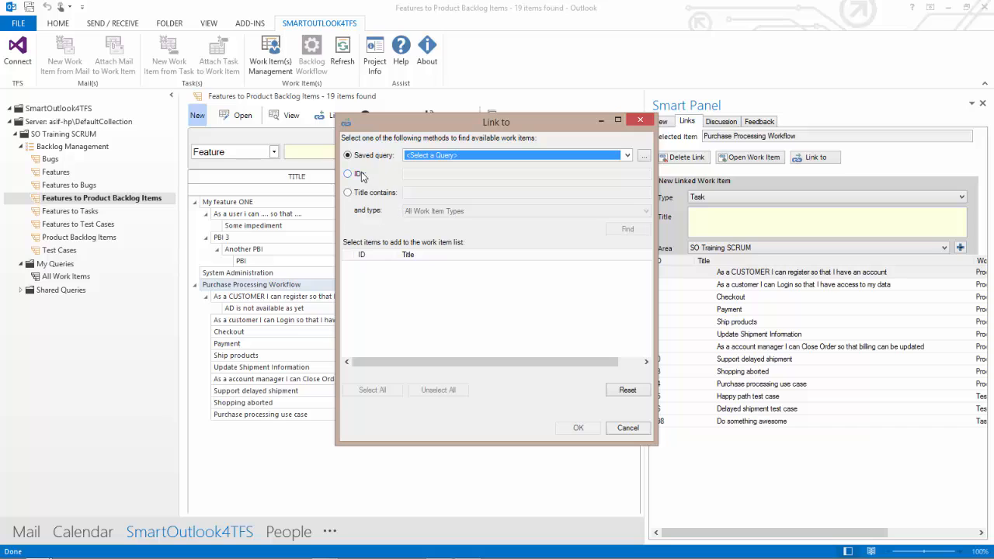
pyautogui.click(361, 176)
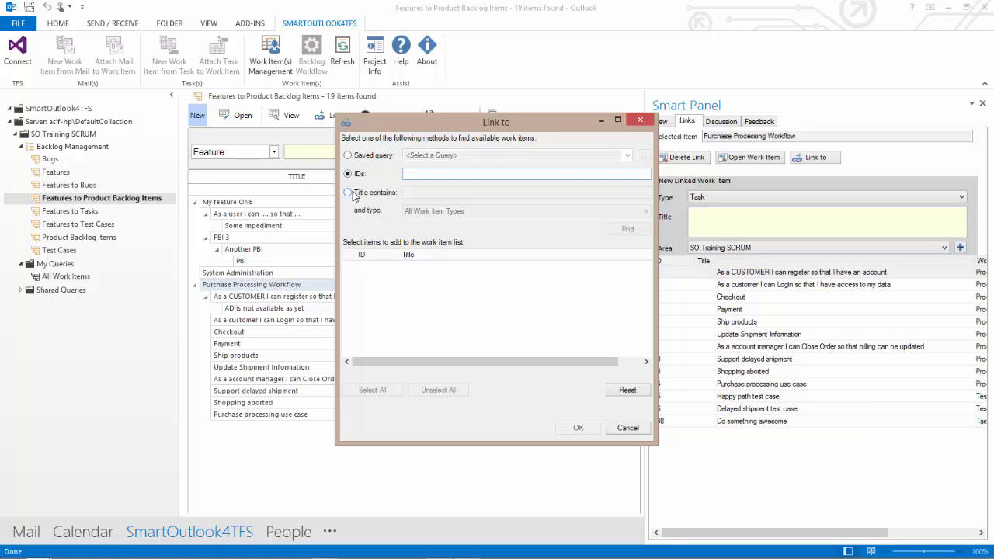
pyautogui.click(357, 192)
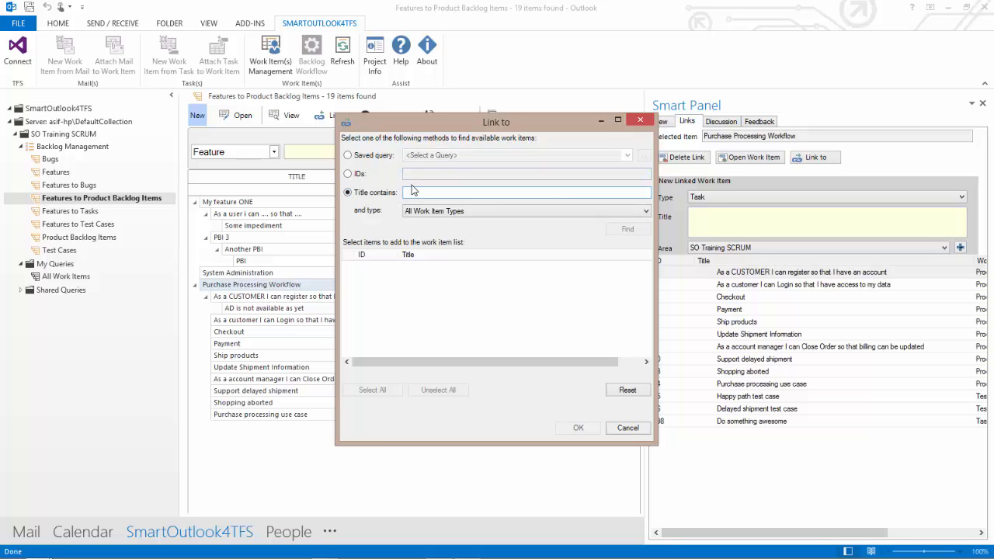
pyautogui.write('User')
pyautogui.click(609, 230)
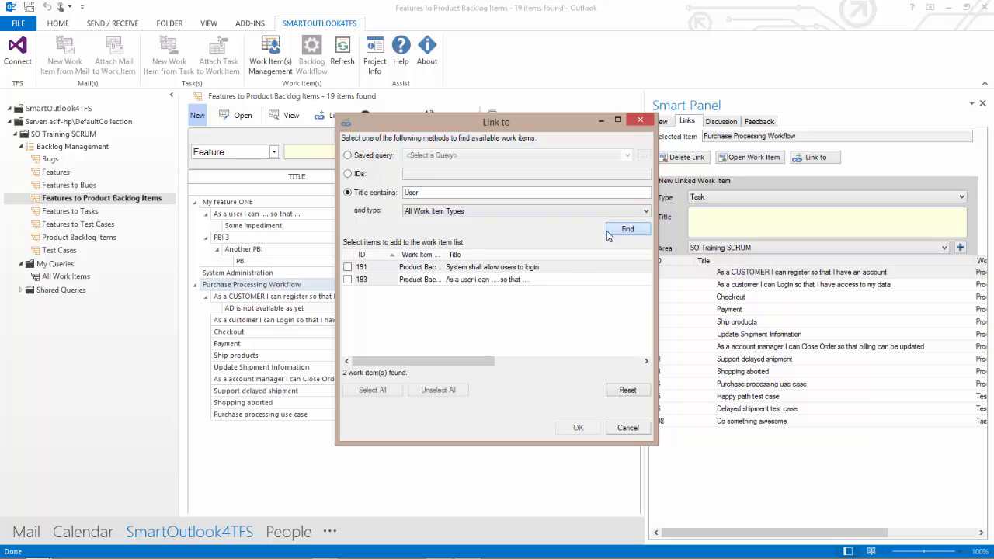
pyautogui.click(348, 280)
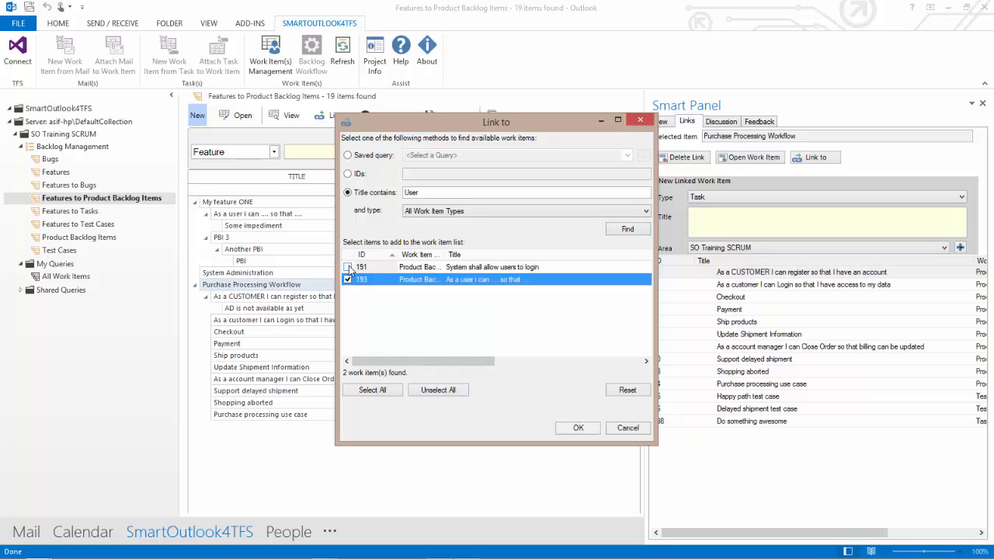
pyautogui.click(579, 428)
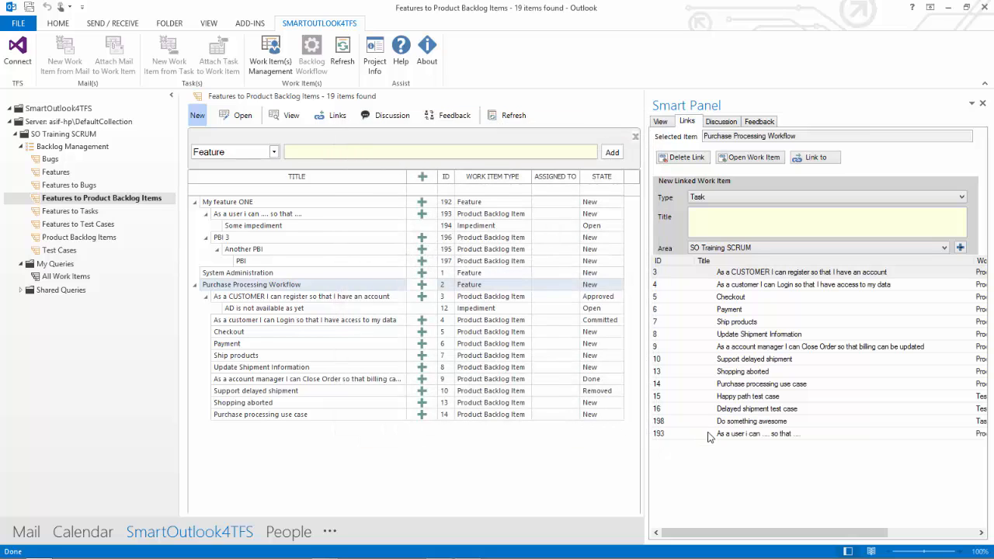
# Delete the link from Purchase Processing Workflow to the "As a user i can .... so that ...." item
pyautogui.click(306, 286)
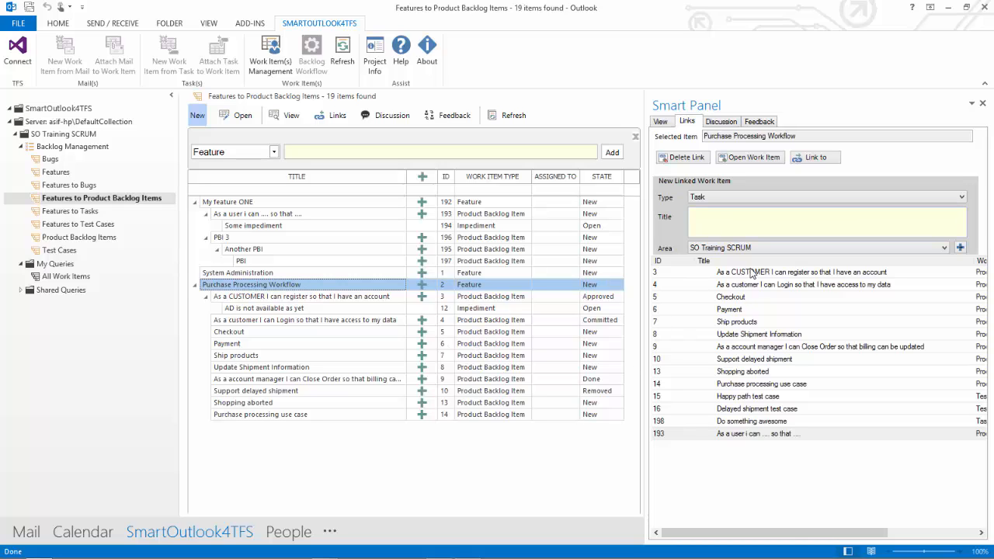
pyautogui.click(740, 437)
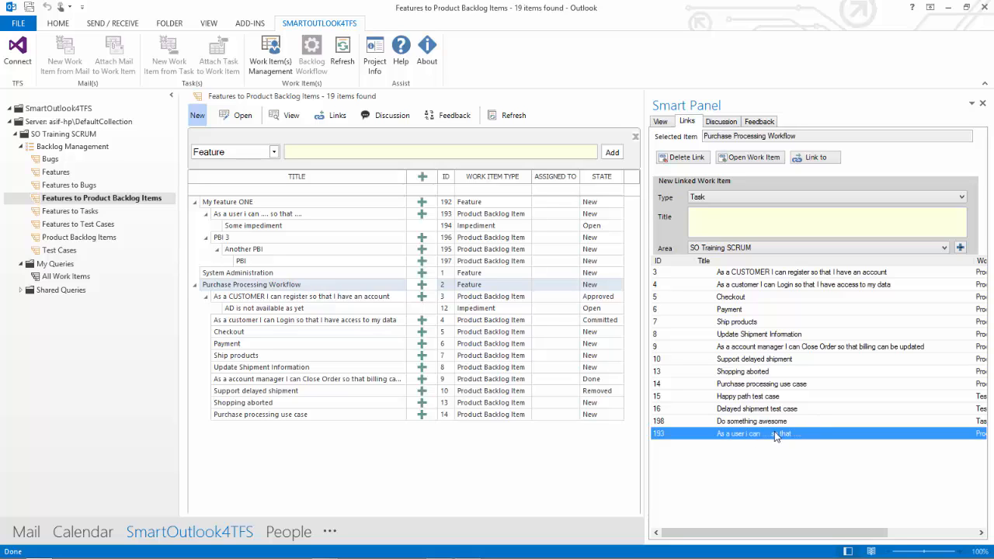
pyautogui.click(687, 158)
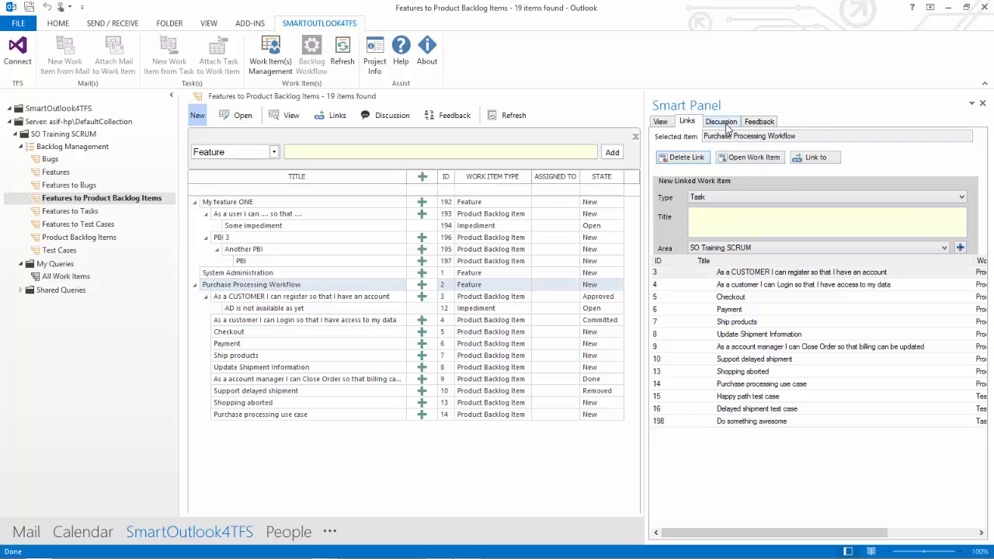
# Add the discussion comment "Lets make sure that EDI is incorporated in this flow" to Purchase Processing Workflow
pyautogui.click(726, 129)
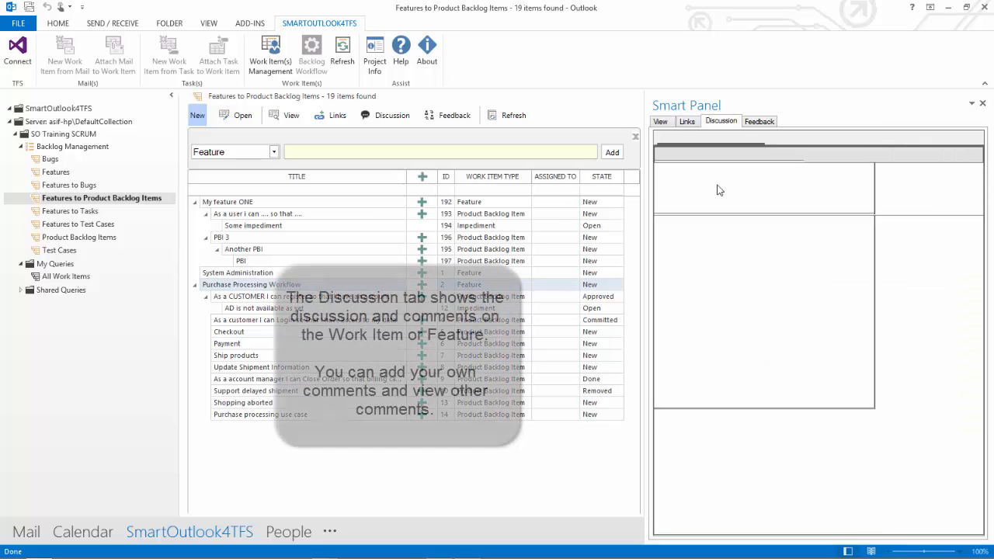
pyautogui.click(719, 185)
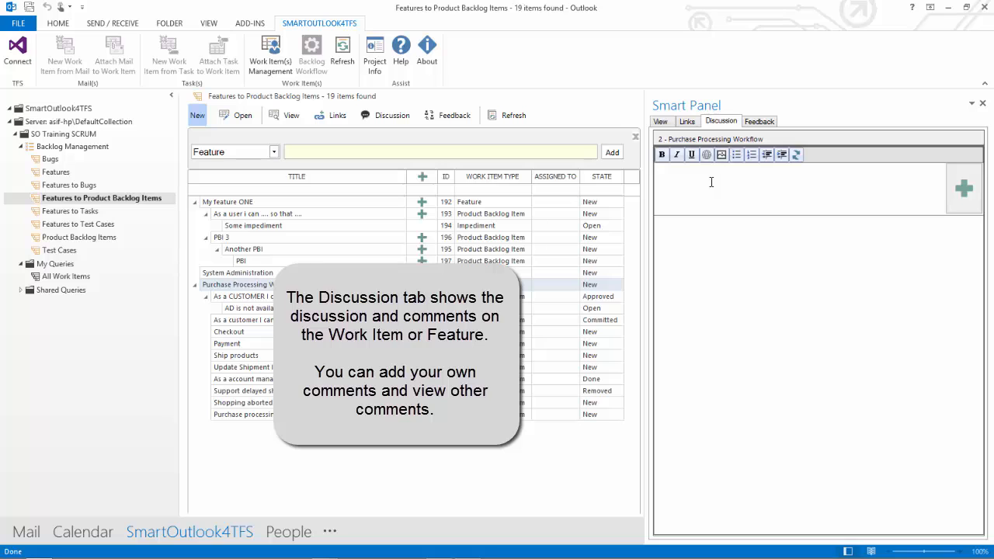
pyautogui.write('Lets ')
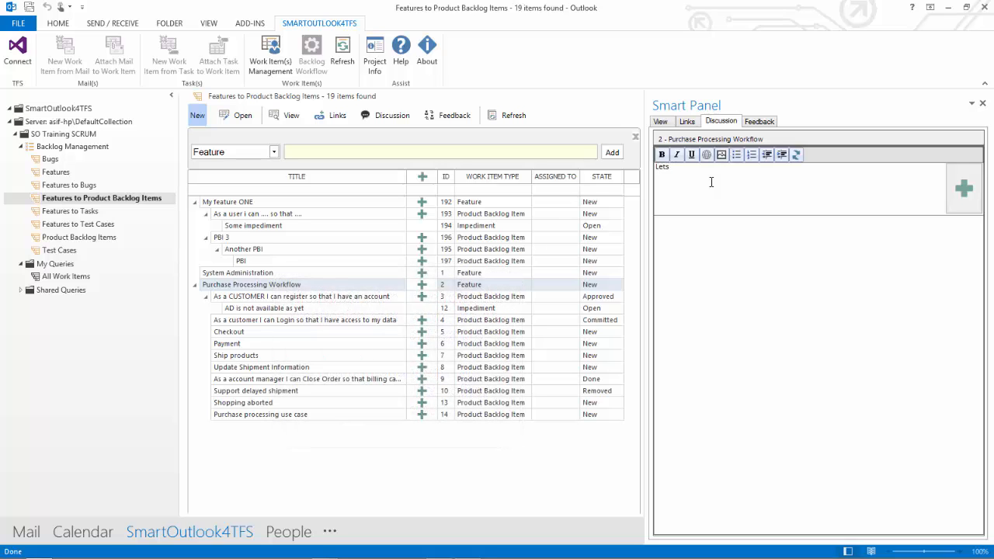
pyautogui.write('make sure that EDI is incorporated in this flow')
pyautogui.click(964, 189)
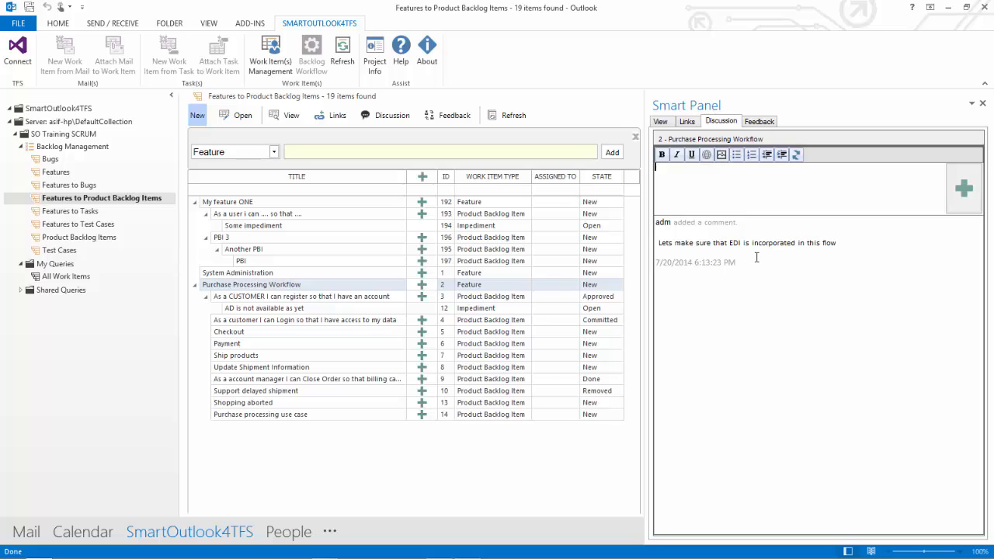
pyautogui.moveTo(666, 242); pyautogui.dragTo(833, 244)
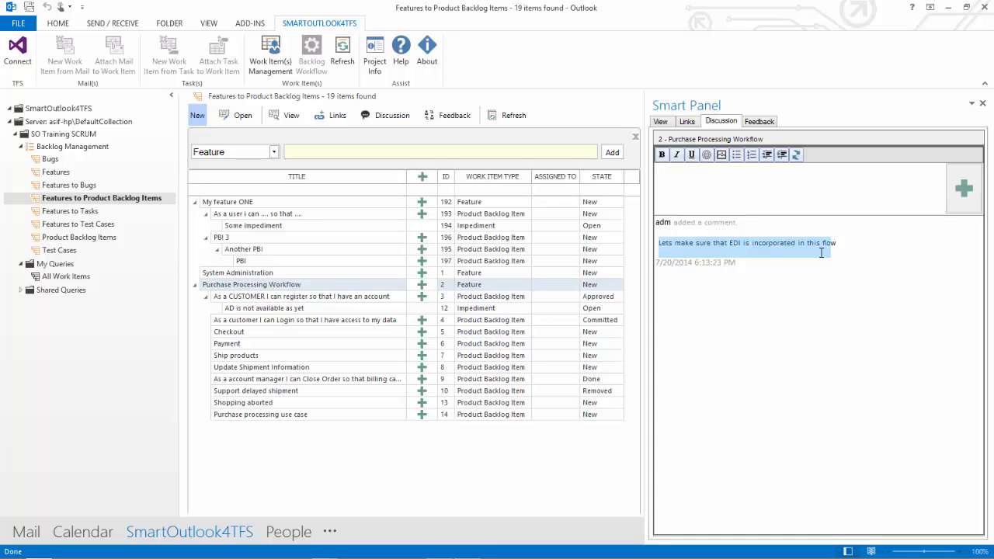
pyautogui.click(821, 253)
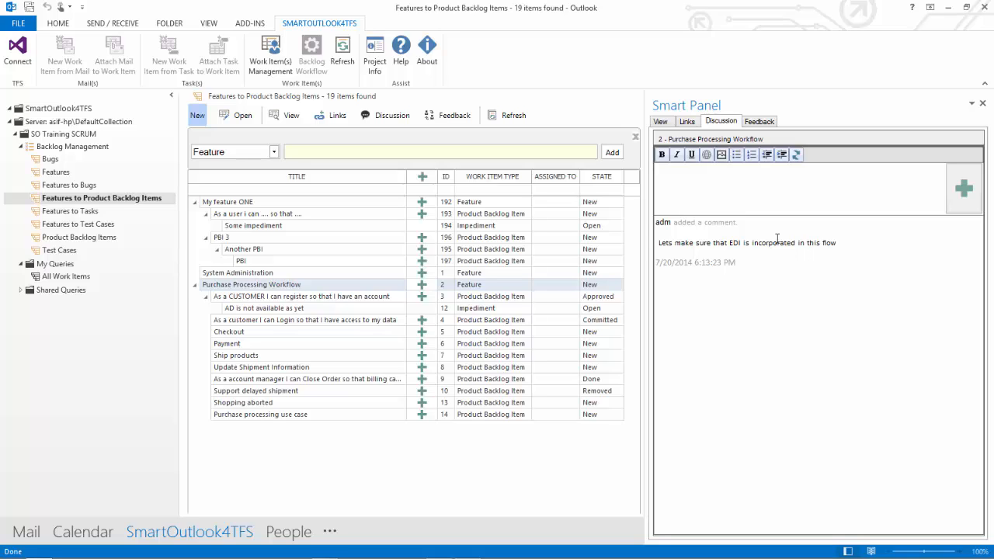
# Submit 5-star feedback on Purchase Processing Workflow reading "I love the detail in this feature but lets make sure that we implement using latest version of .NET."
pyautogui.click(770, 123)
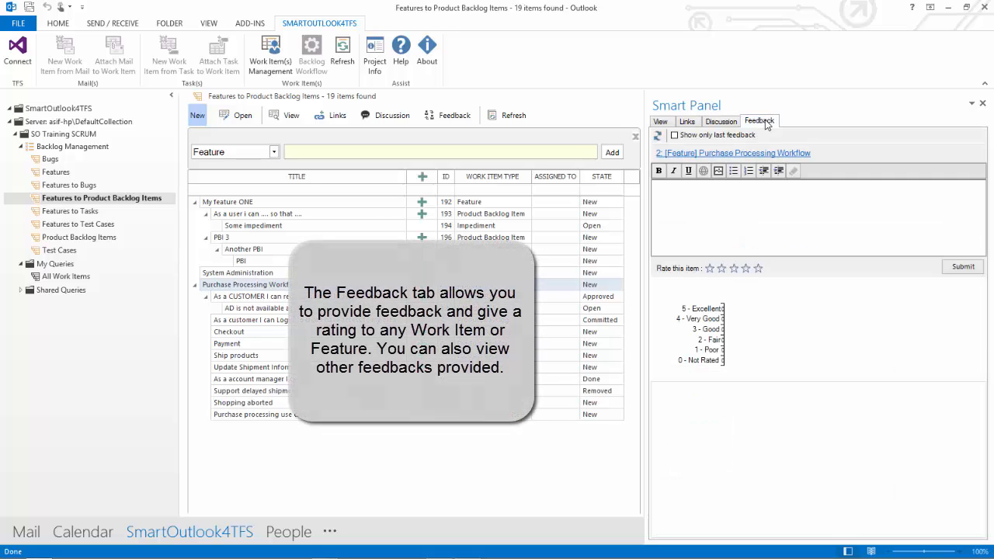
pyautogui.click(726, 225)
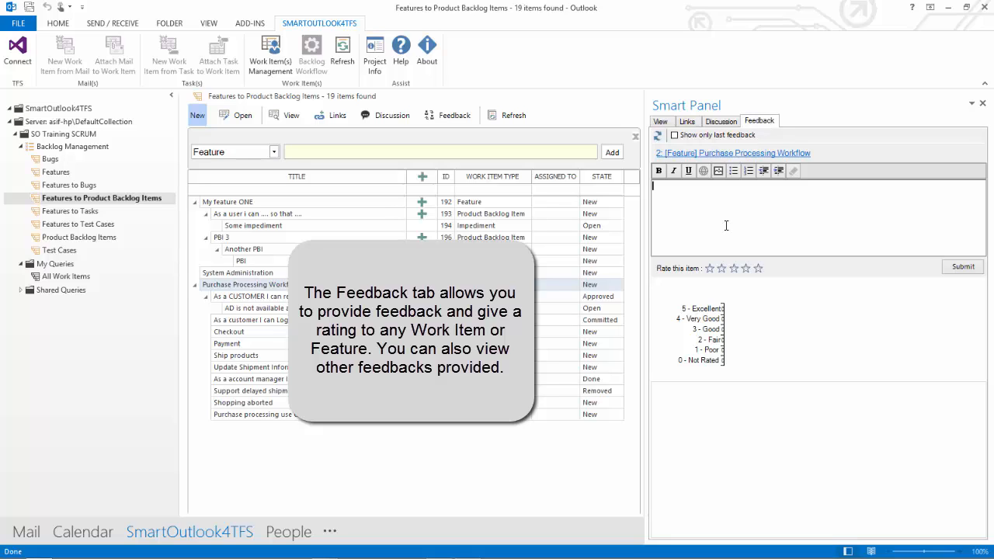
pyautogui.write('I love ')
pyautogui.write('this')
pyautogui.write('detail in th')
pyautogui.write('is feature')
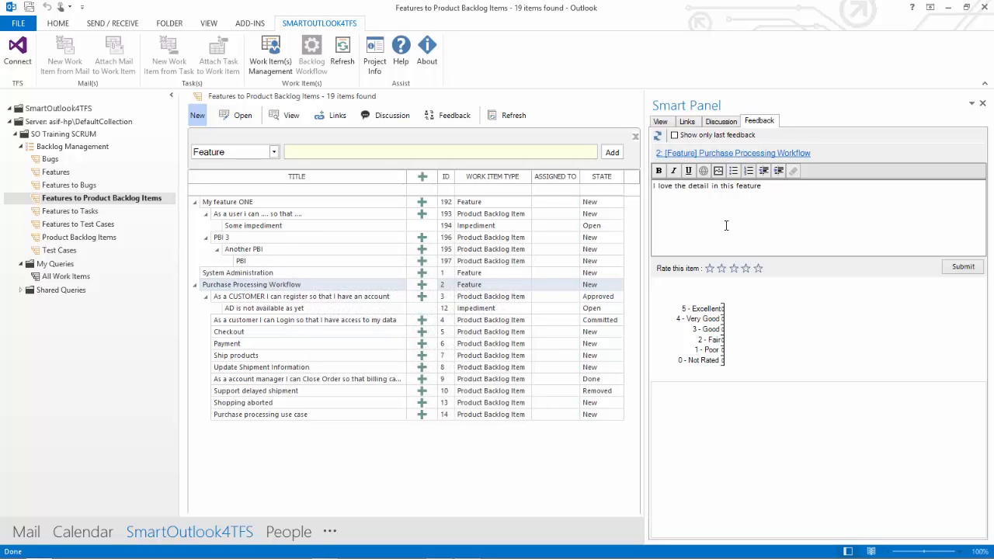
pyautogui.write(' but lets make sure that we implem')
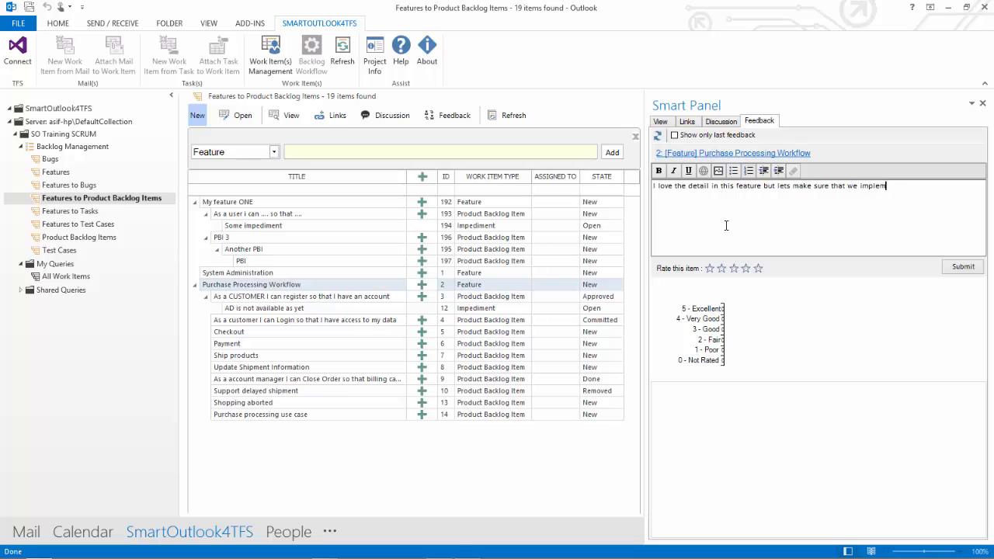
pyautogui.write('ent using latest version of .NET.')
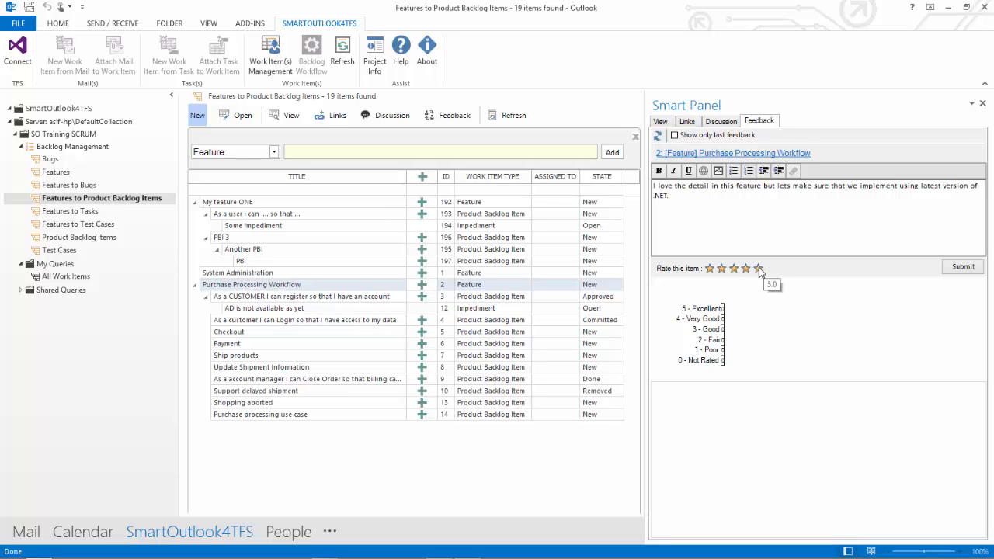
pyautogui.click(759, 268)
pyautogui.click(970, 269)
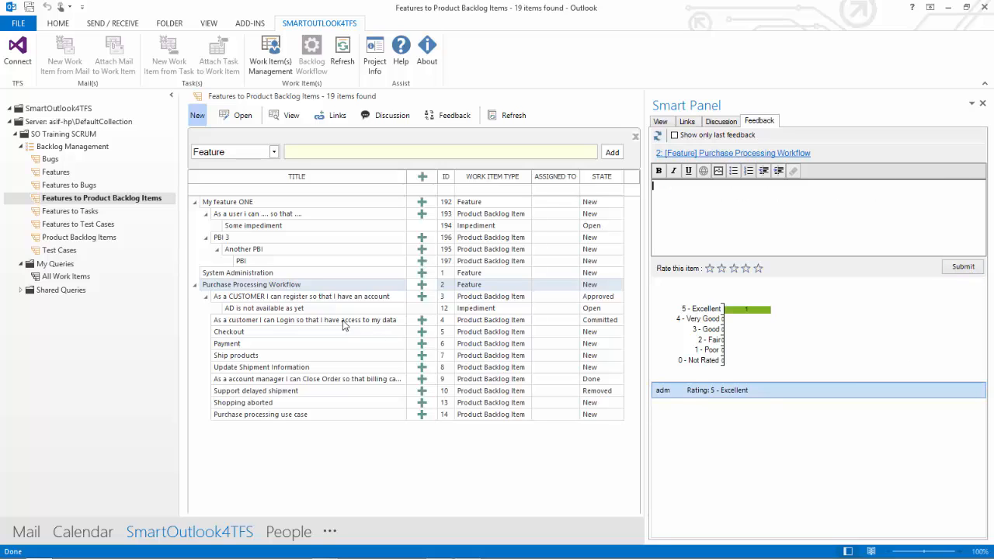
# Refresh the feedback list, expand the submitted entry and open its feedback response to read the stakeholder comments
pyautogui.click(710, 208)
pyautogui.click(657, 135)
pyautogui.click(802, 396)
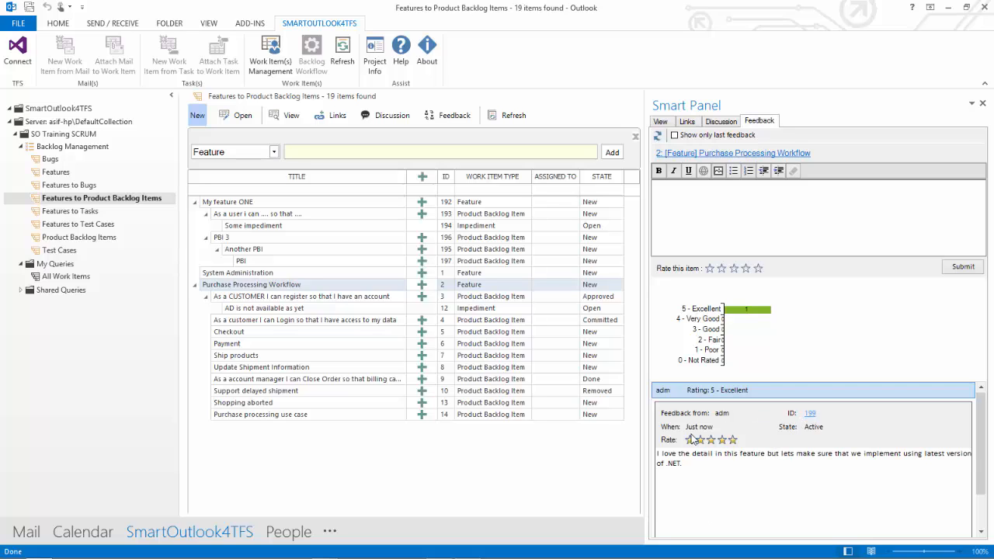
pyautogui.click(810, 413)
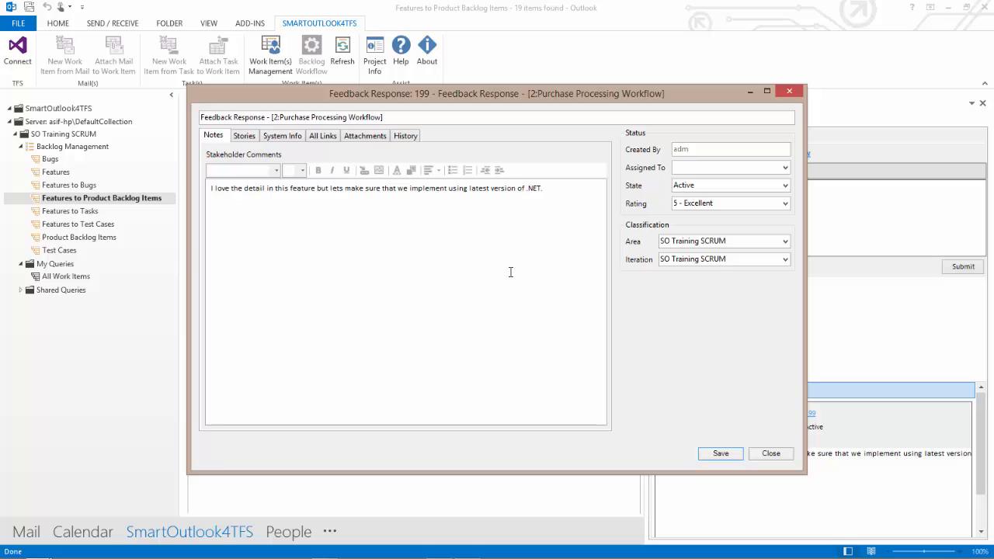
pyautogui.moveTo(564, 190); pyautogui.dragTo(175, 188)
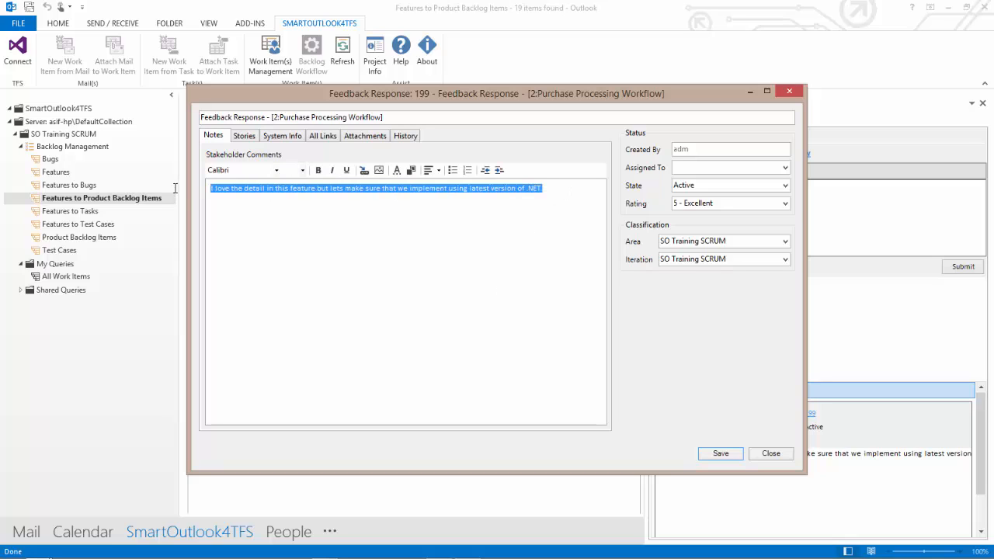
# Assign the feedback response to adm and set its state to Closed
pyautogui.click(723, 204)
pyautogui.click(783, 169)
pyautogui.click(779, 179)
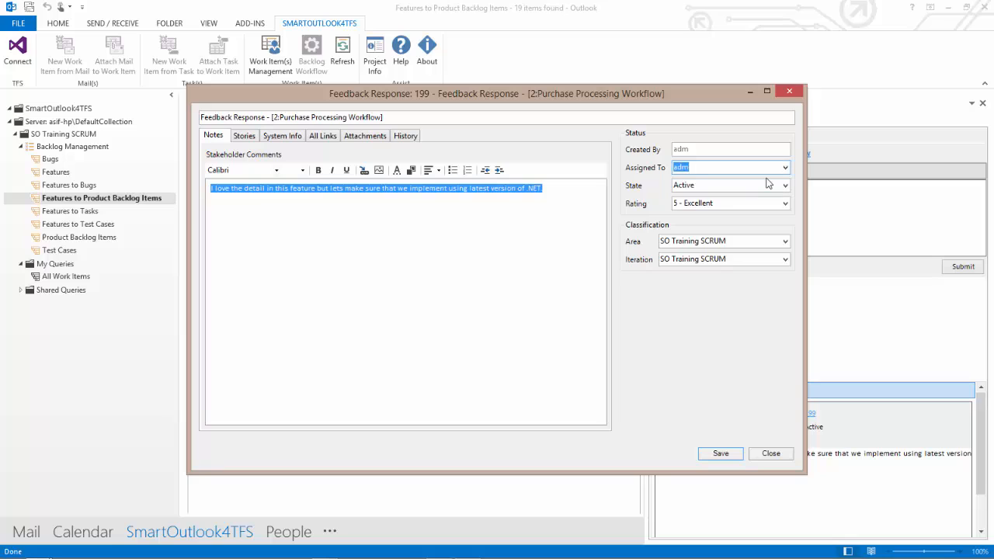
pyautogui.click(784, 188)
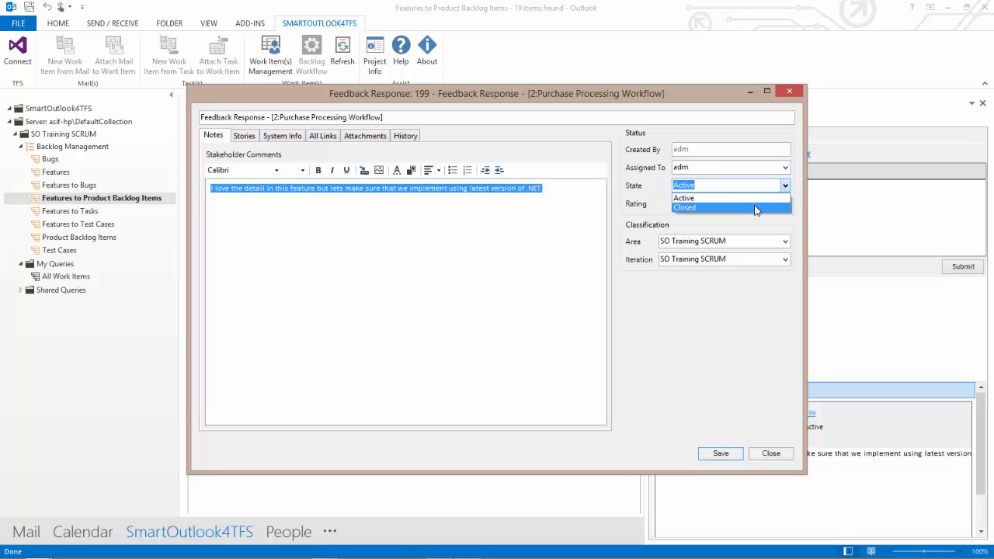
pyautogui.click(757, 208)
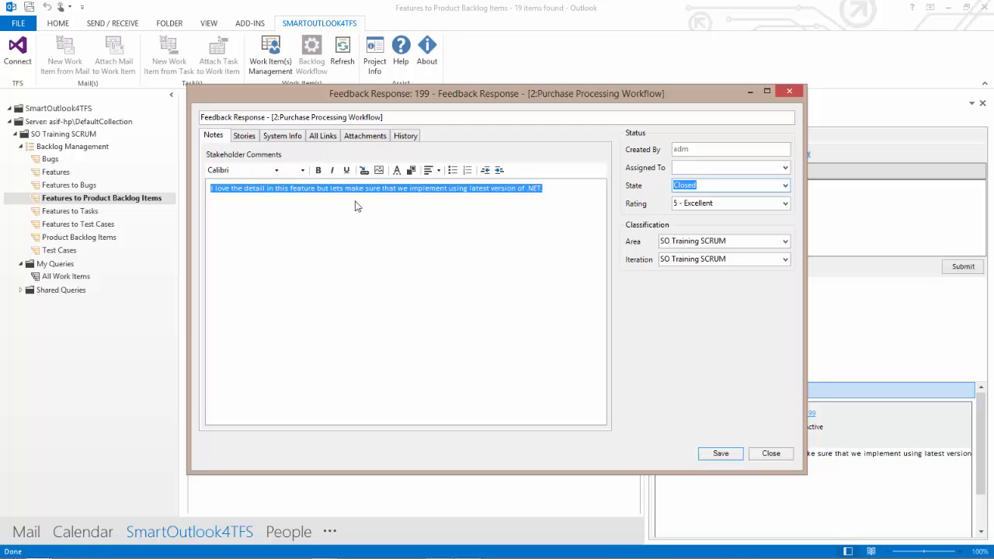
# Check the work item linked to the feedback response, and save and close the response
pyautogui.click(328, 136)
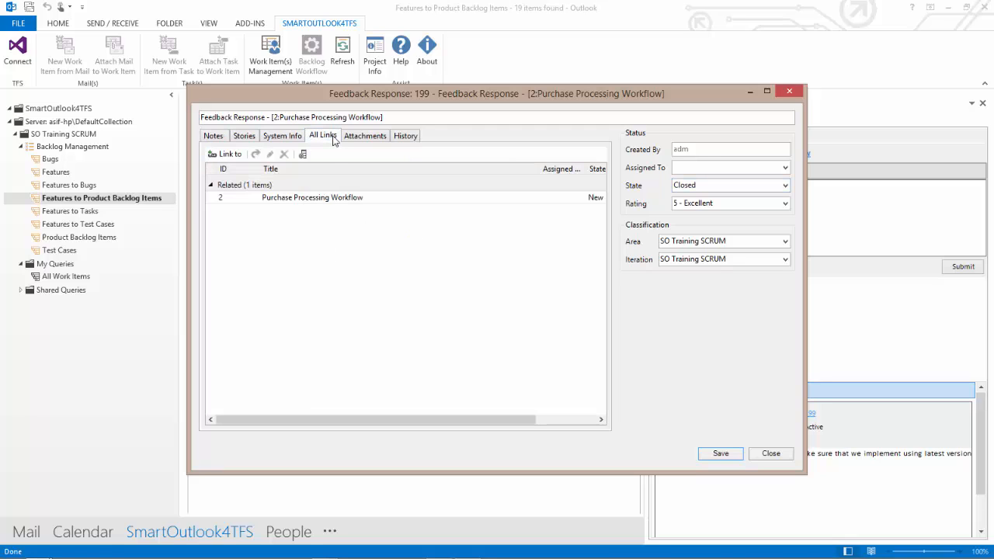
pyautogui.click(318, 199)
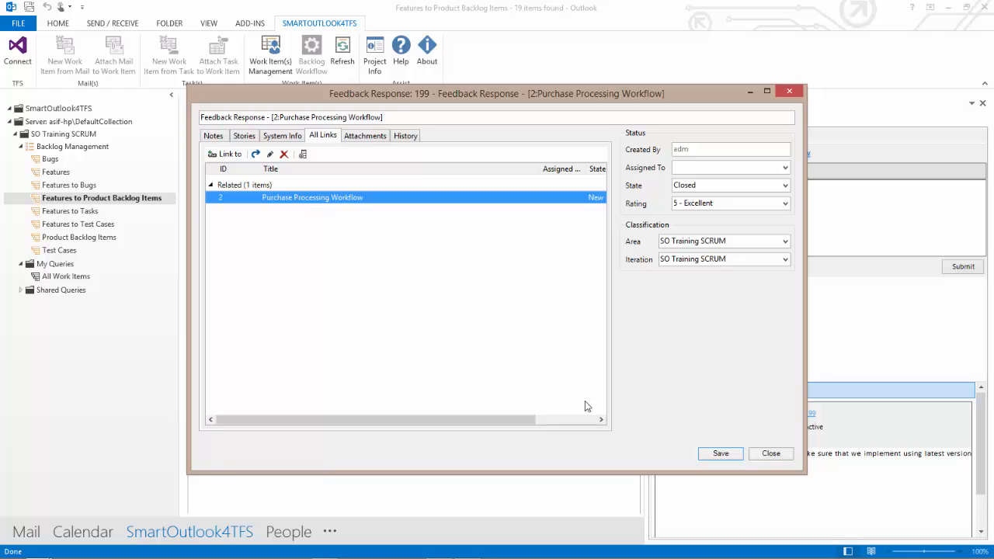
pyautogui.click(721, 453)
pyautogui.click(779, 456)
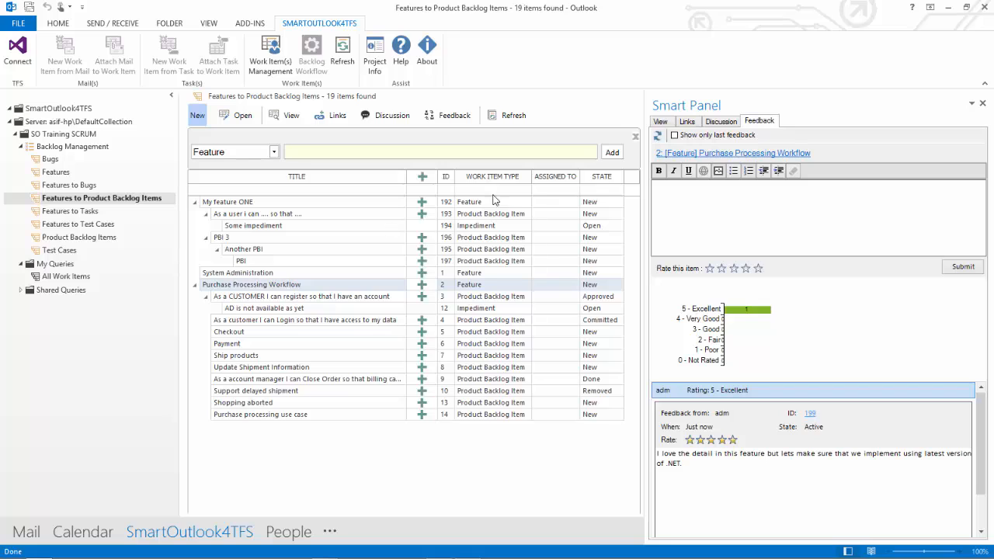
# Filter the backlog list to titles containing "upda" and clear the filter
pyautogui.click(295, 191)
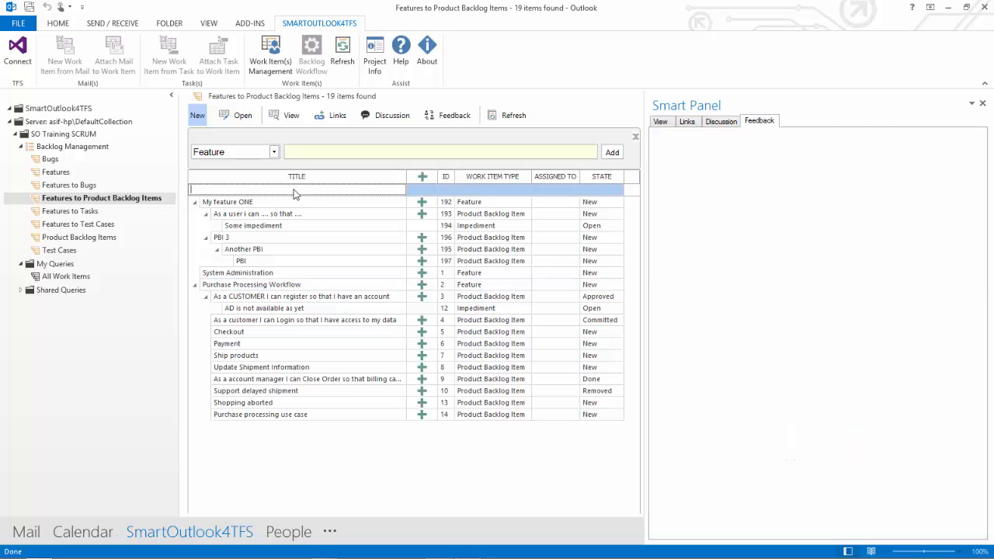
pyautogui.write('upda')
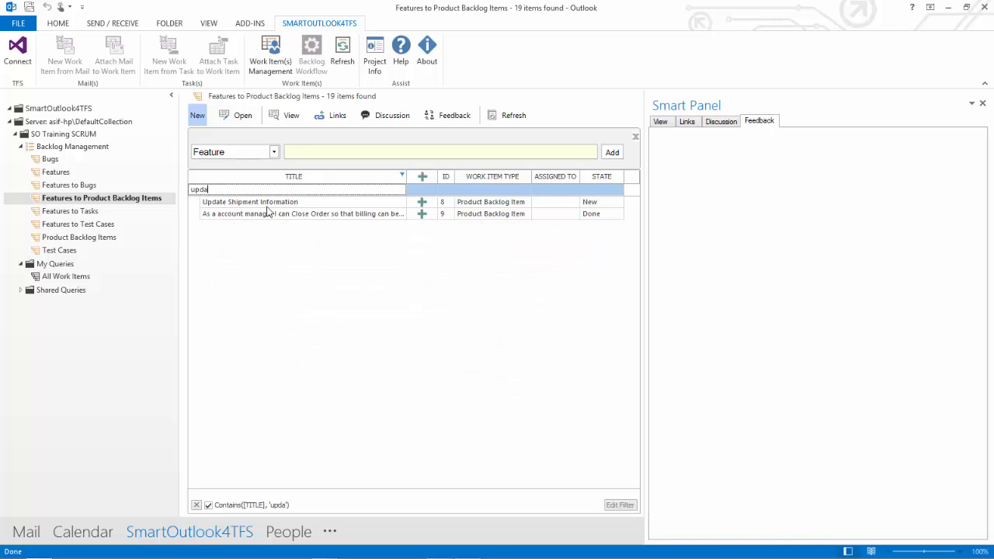
pyautogui.press('BackSpace')
pyautogui.press('BackSpace')
pyautogui.press('BackSpace')
pyautogui.press('BackSpace')
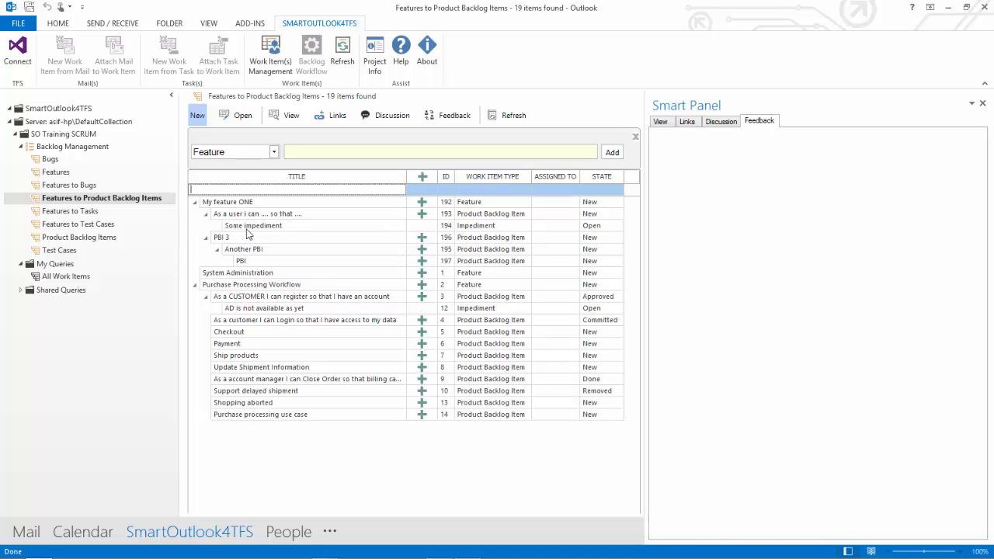
# Filter the backlog list to titles containing "imp" and clear the filter
pyautogui.write('imp')
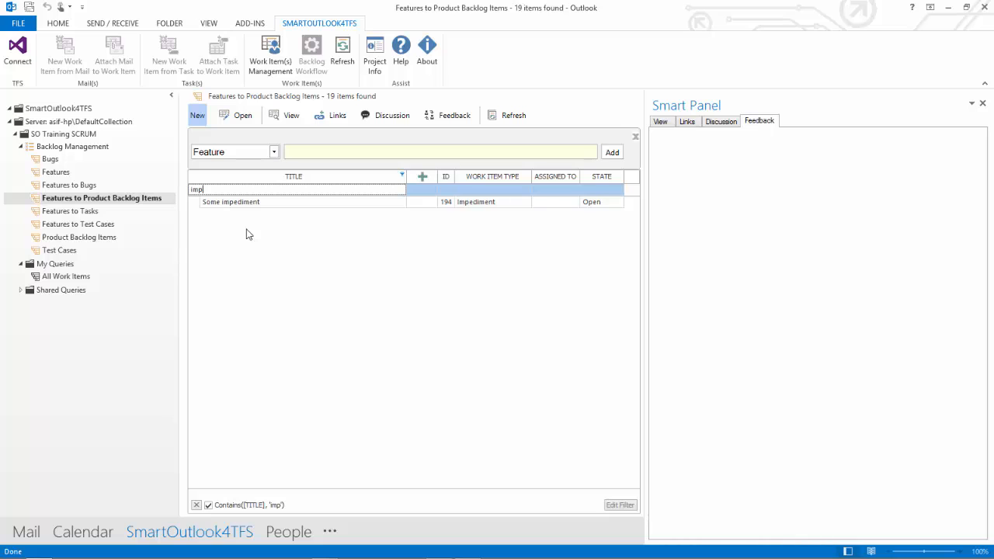
pyautogui.press('BackSpace')
pyautogui.press('BackSpace')
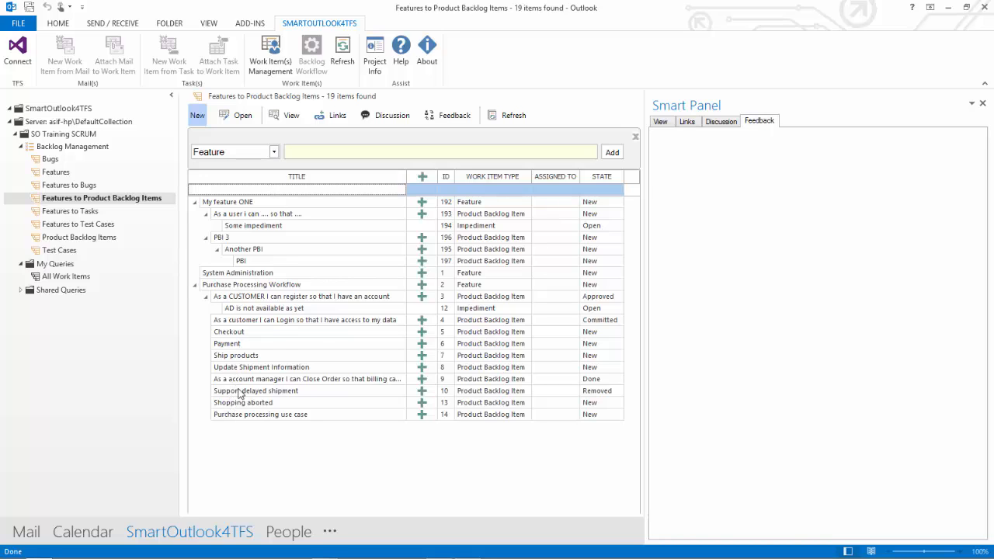
# Filter the backlog list to IDs containing 19 and clear the filter
pyautogui.click(445, 189)
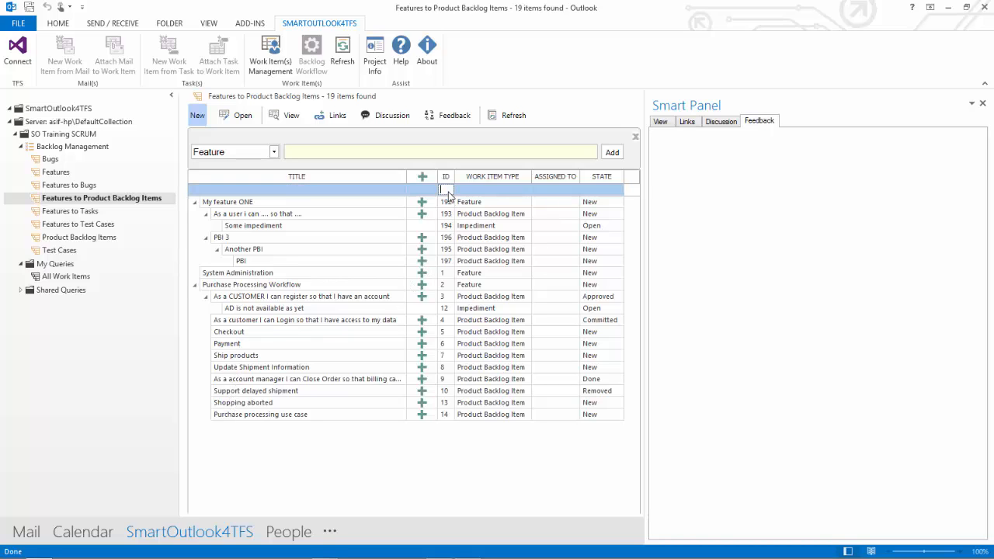
pyautogui.write('1')
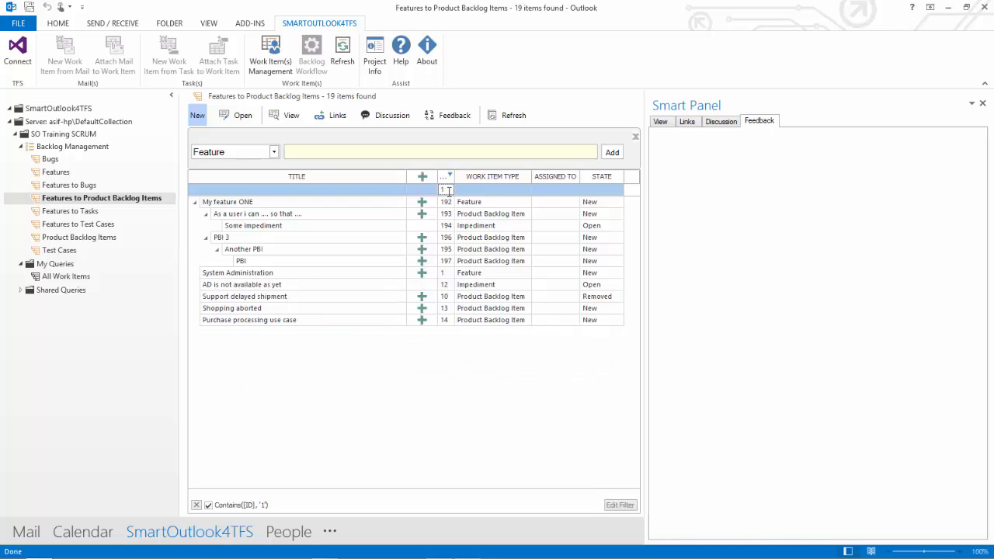
pyautogui.write('9')
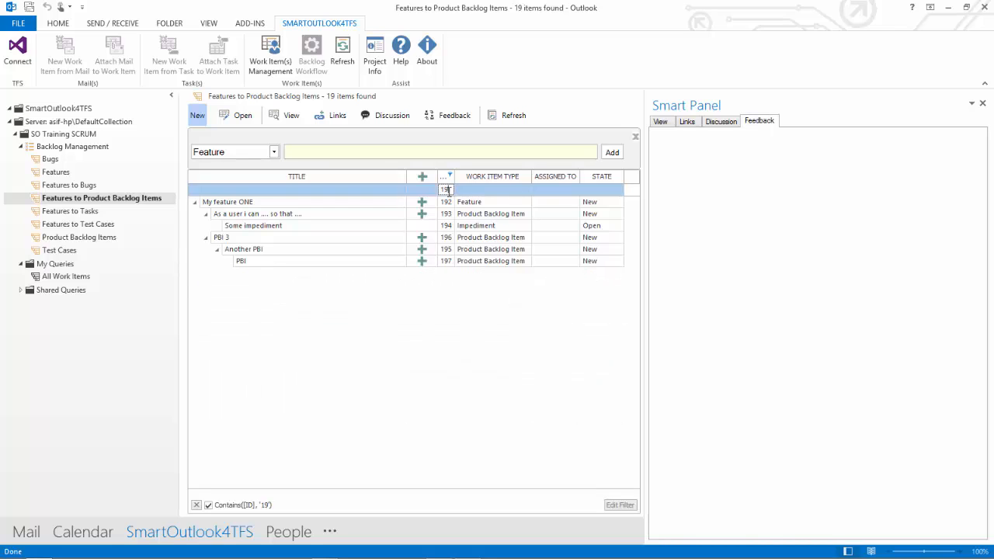
pyautogui.press('BackSpace')
pyautogui.press('BackSpace')
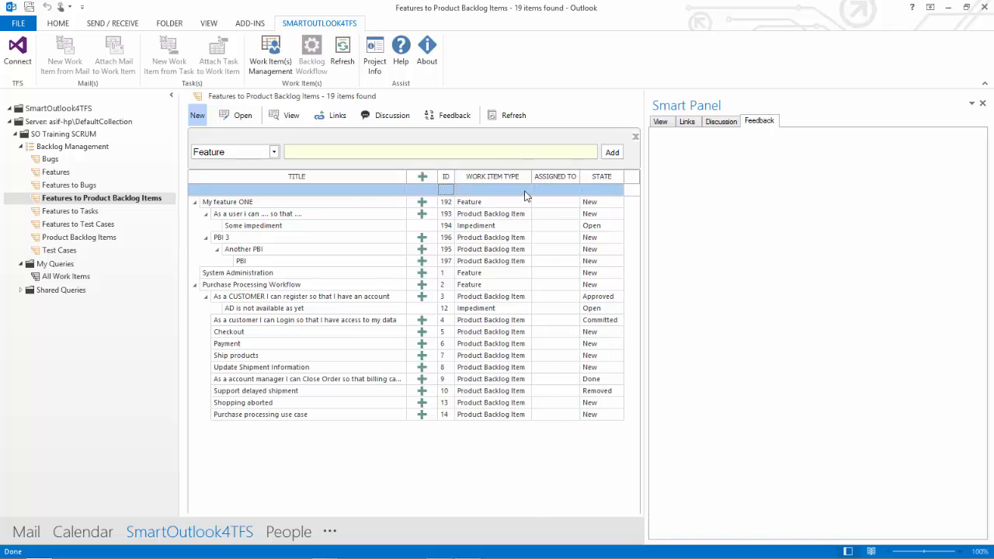
# Filter the backlog list to the Product Backlog Item work item type and remove the filter
pyautogui.click(527, 177)
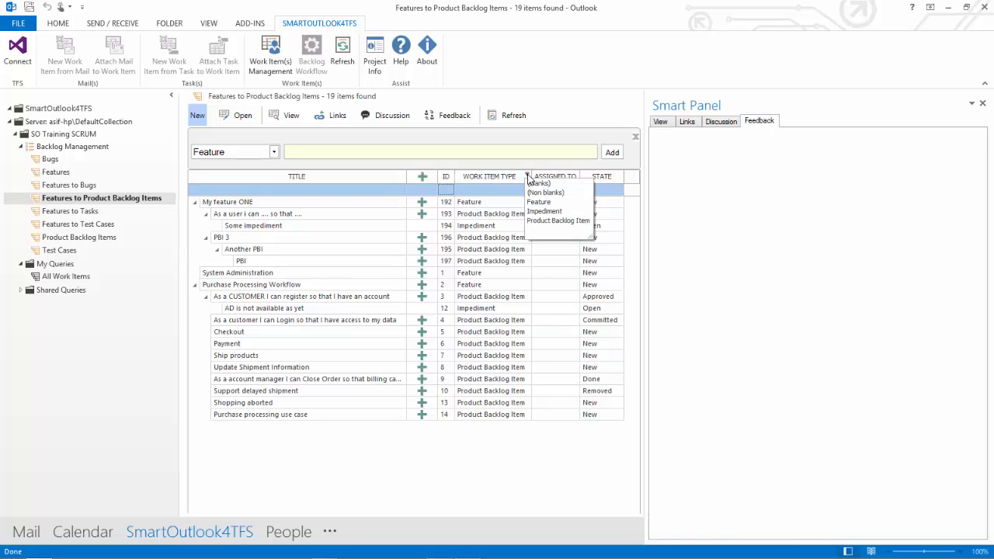
pyautogui.click(542, 220)
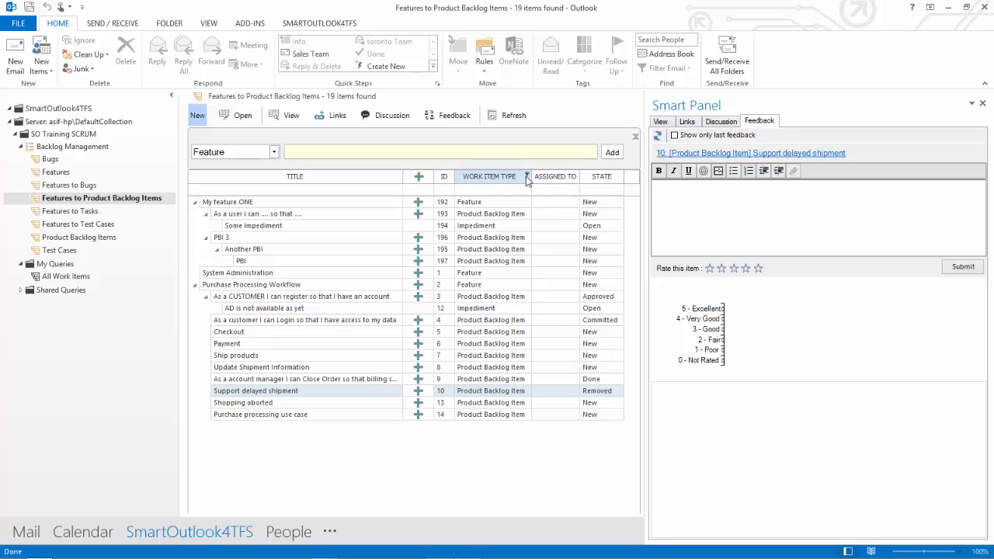
pyautogui.click(526, 177)
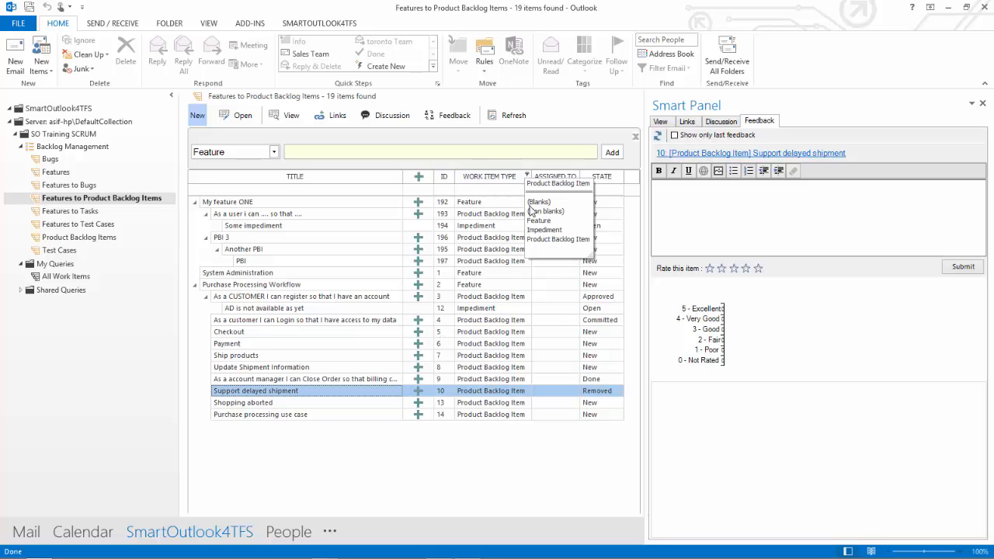
pyautogui.click(558, 240)
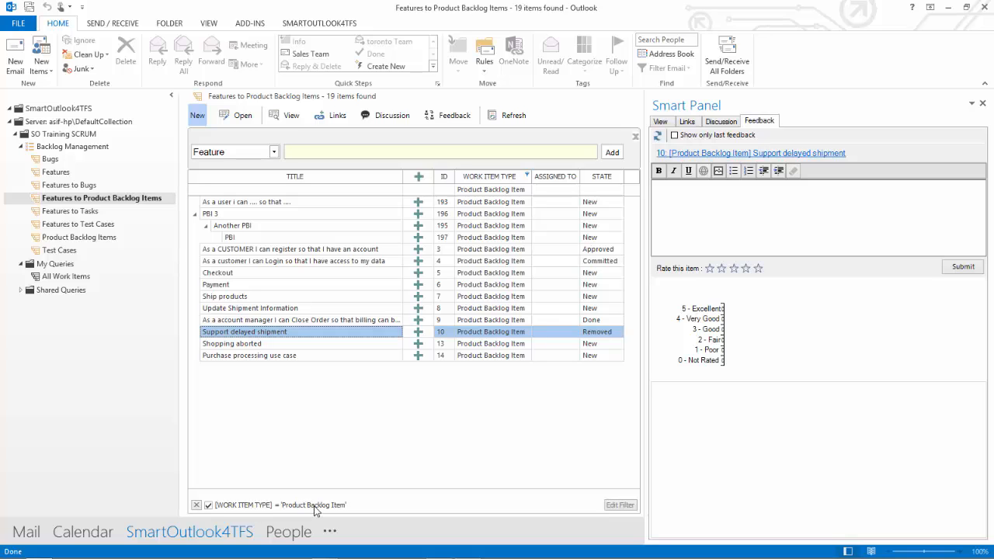
pyautogui.click(197, 505)
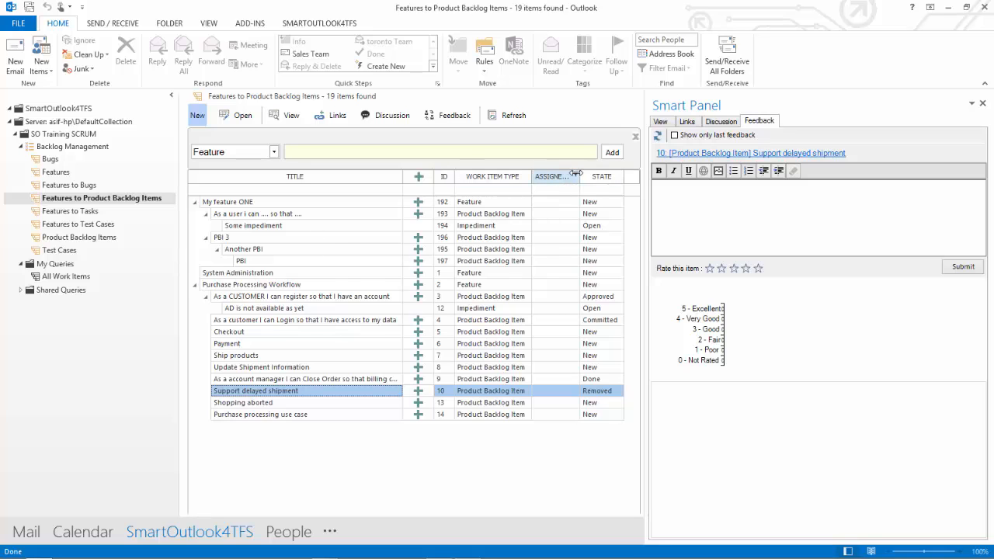
# Filter the backlog list to the Product Backlog Item work item type with the state New
pyautogui.click(528, 177)
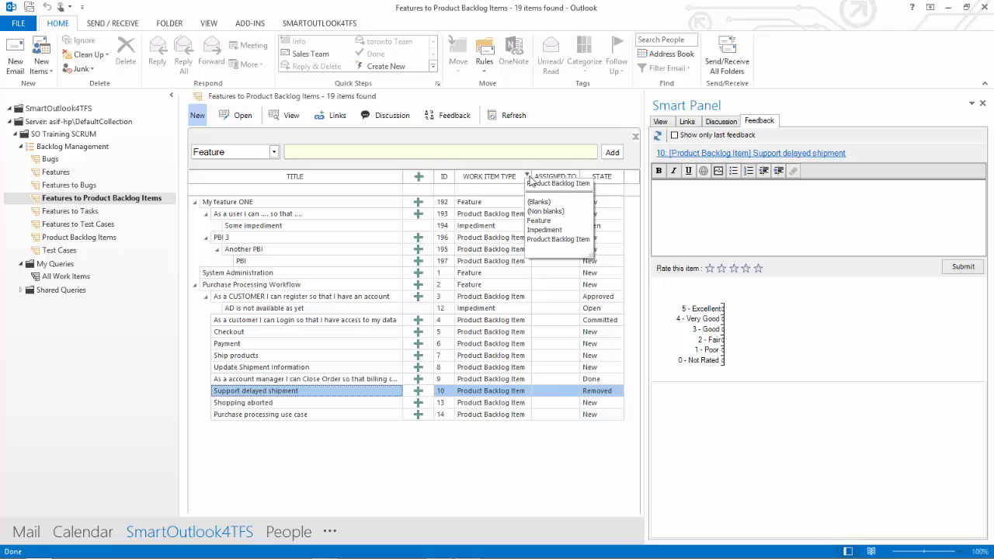
pyautogui.click(546, 238)
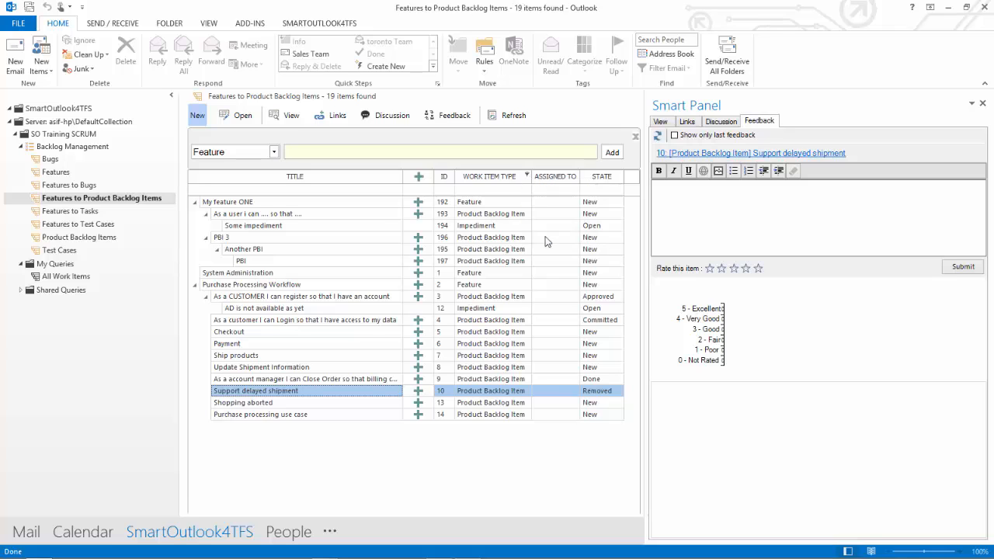
pyautogui.click(620, 177)
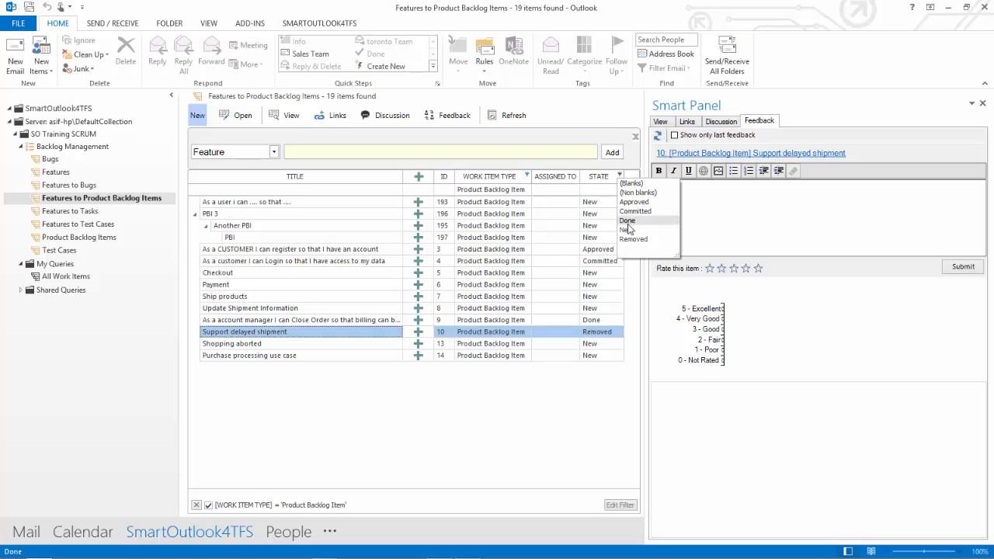
pyautogui.click(628, 230)
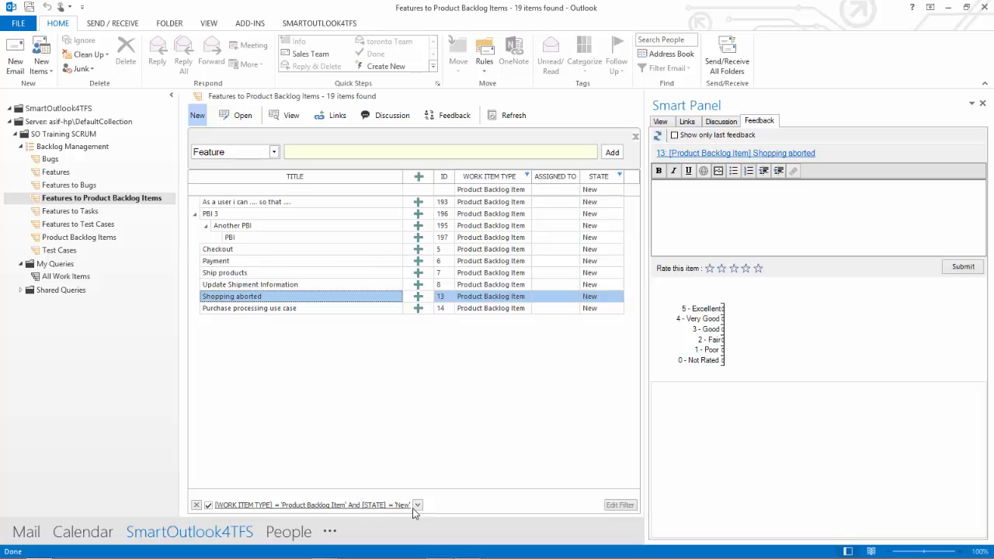
# Try adding an Assigned To condition with the Contains operator to the combined filter, and discard the change
pyautogui.click(619, 504)
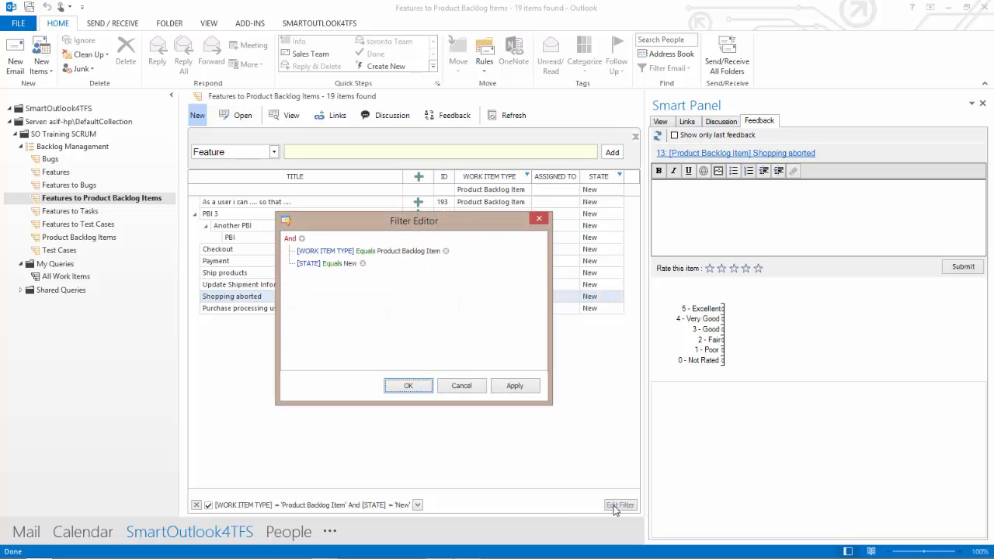
pyautogui.click(332, 281)
pyautogui.click(301, 238)
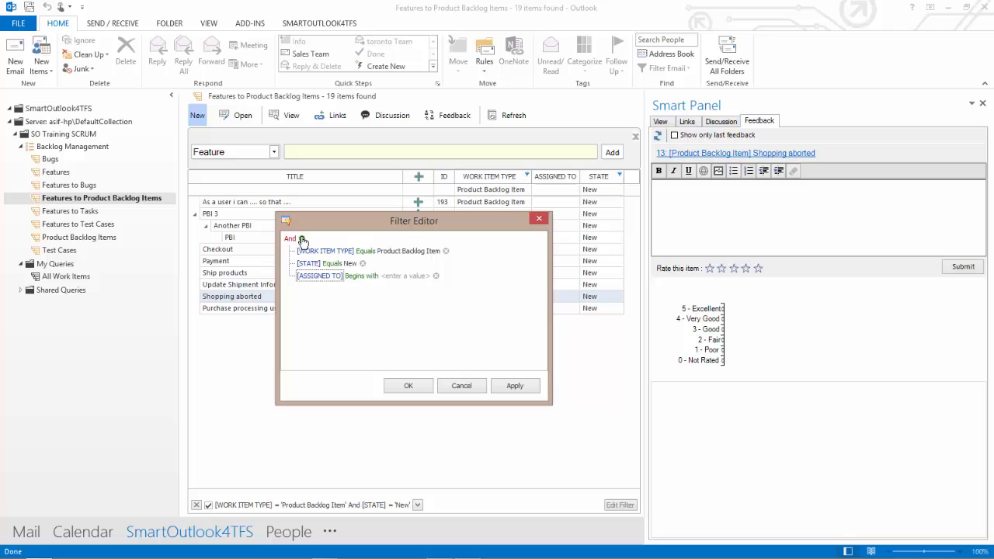
pyautogui.click(360, 277)
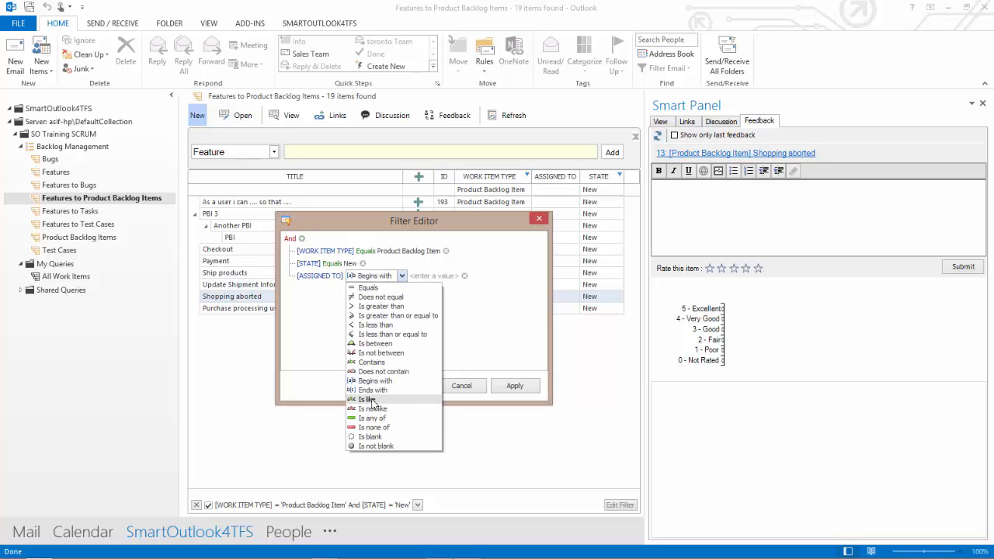
pyautogui.click(382, 363)
pyautogui.click(469, 387)
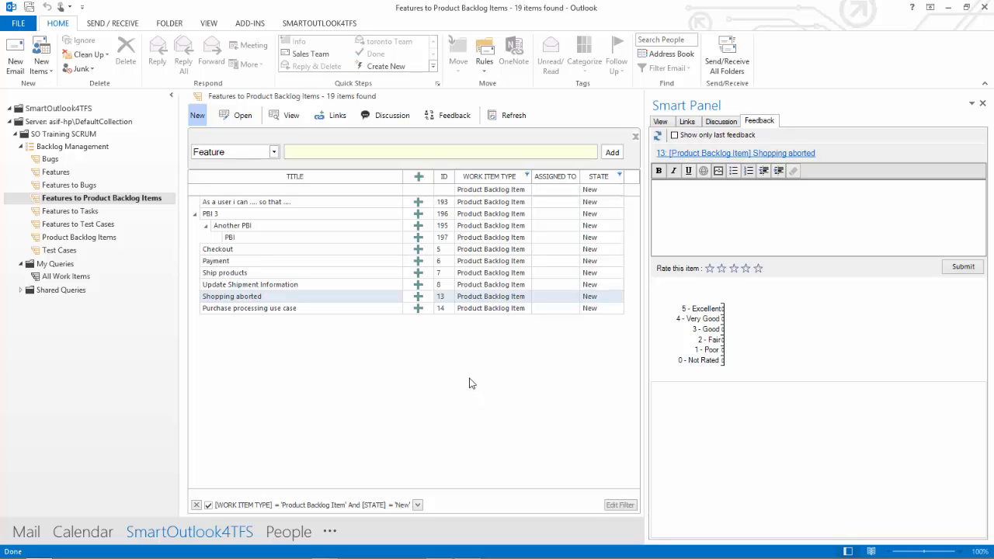
# Sort the filtered backlog list by title in descending order and clear the combined filter
pyautogui.click(285, 179)
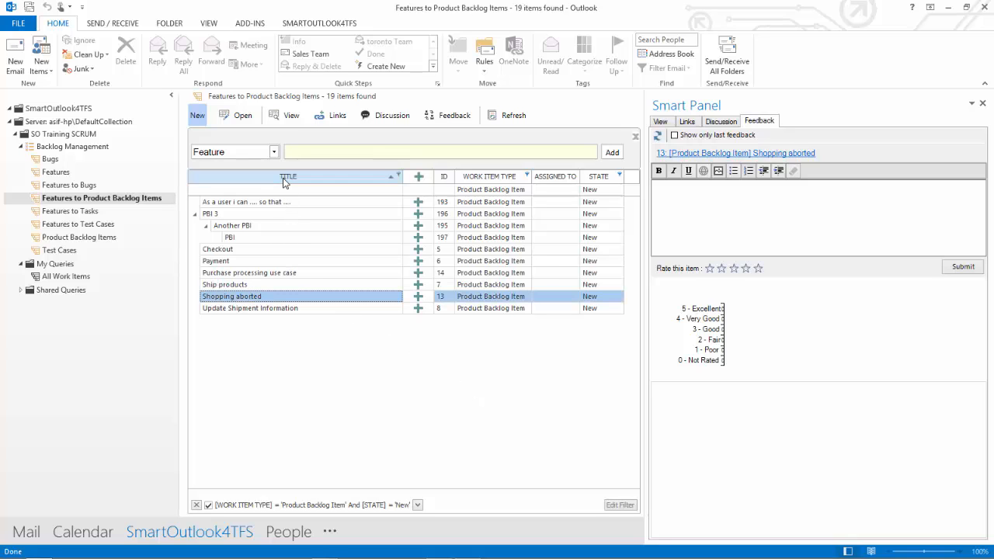
pyautogui.click(285, 179)
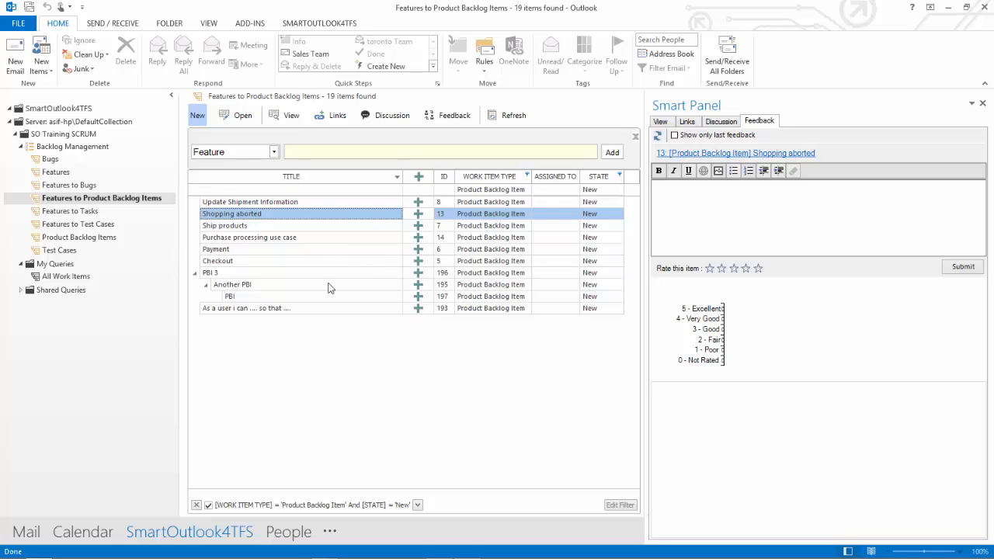
pyautogui.click(195, 506)
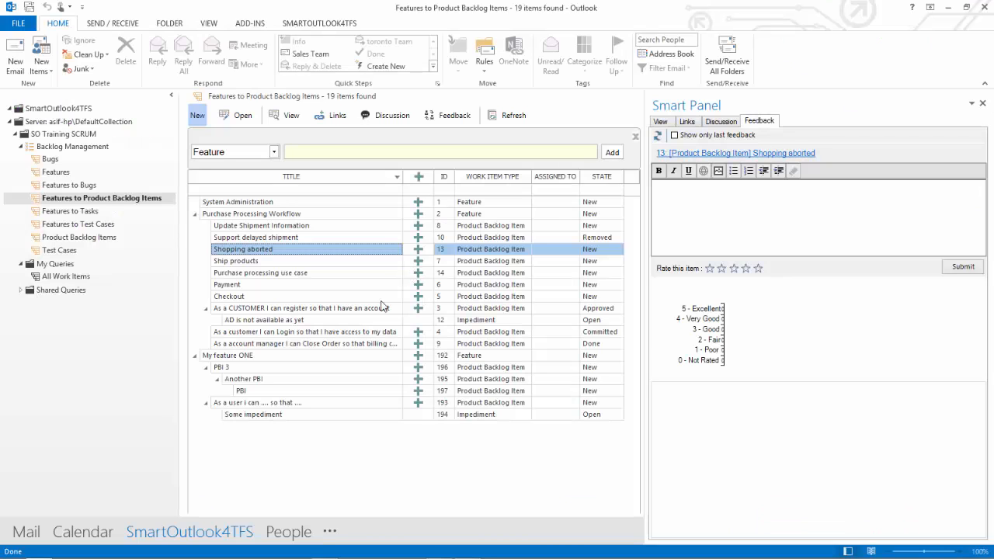
# Open the All Work Items query with the System Administration feature's details shown, and check which work item types can be added
pyautogui.click(67, 278)
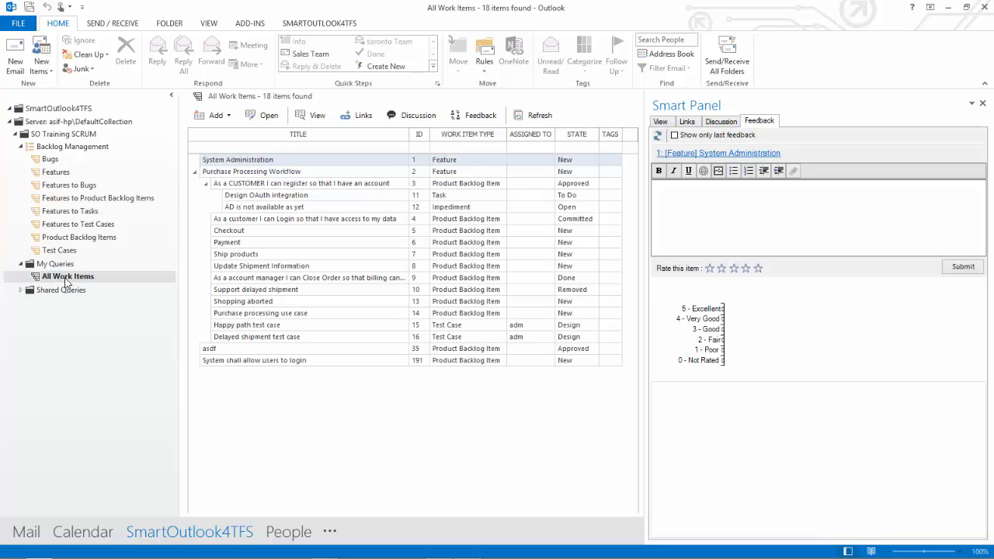
pyautogui.click(67, 278)
pyautogui.click(664, 123)
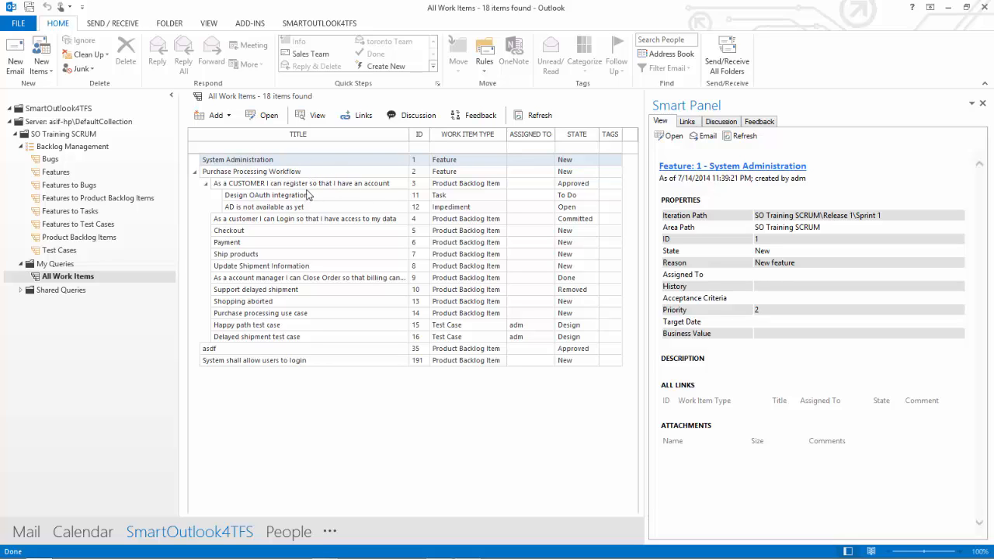
pyautogui.click(230, 116)
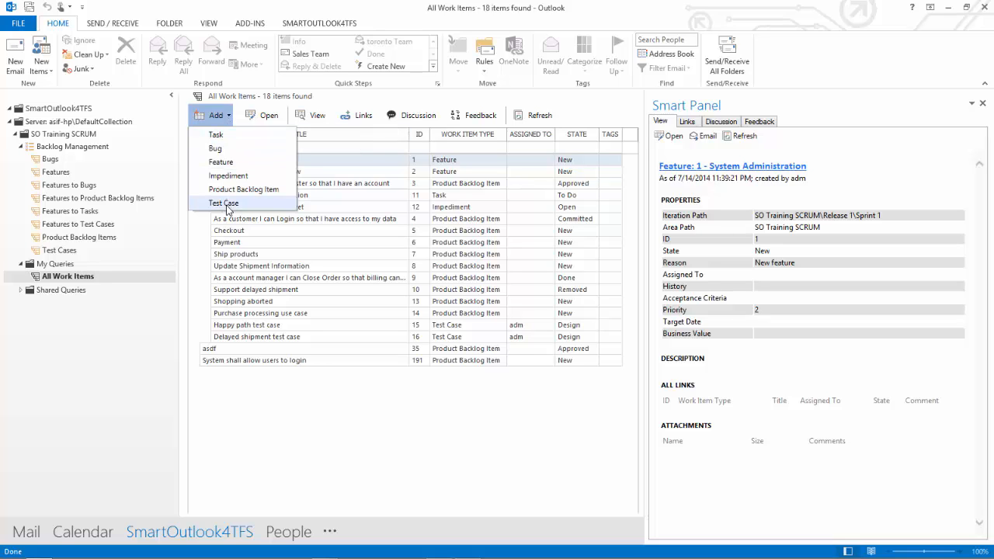
pyautogui.click(229, 133)
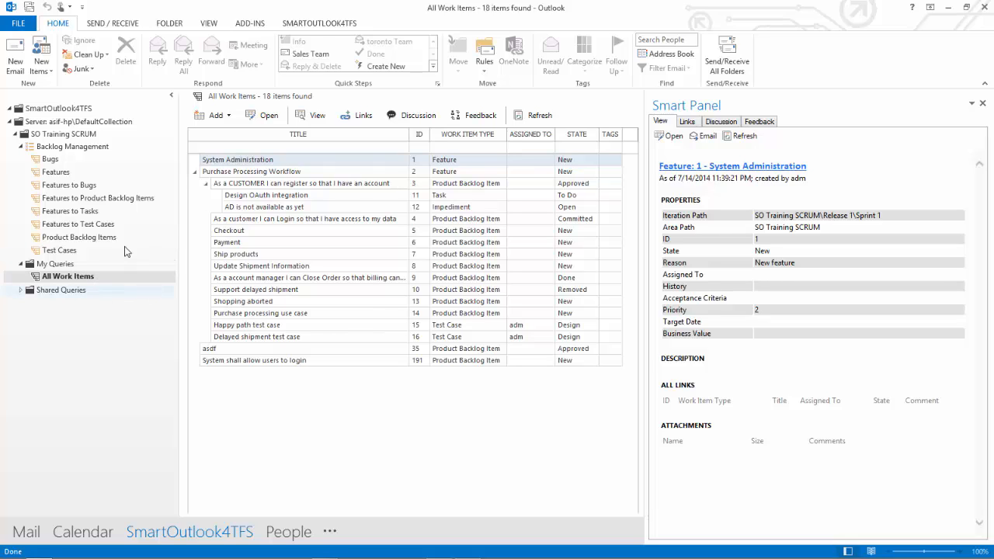
# View the Features to Product Backlog Items list, and the Purchase Processing Workflow feature's details in the Features to Test Cases list
pyautogui.click(114, 200)
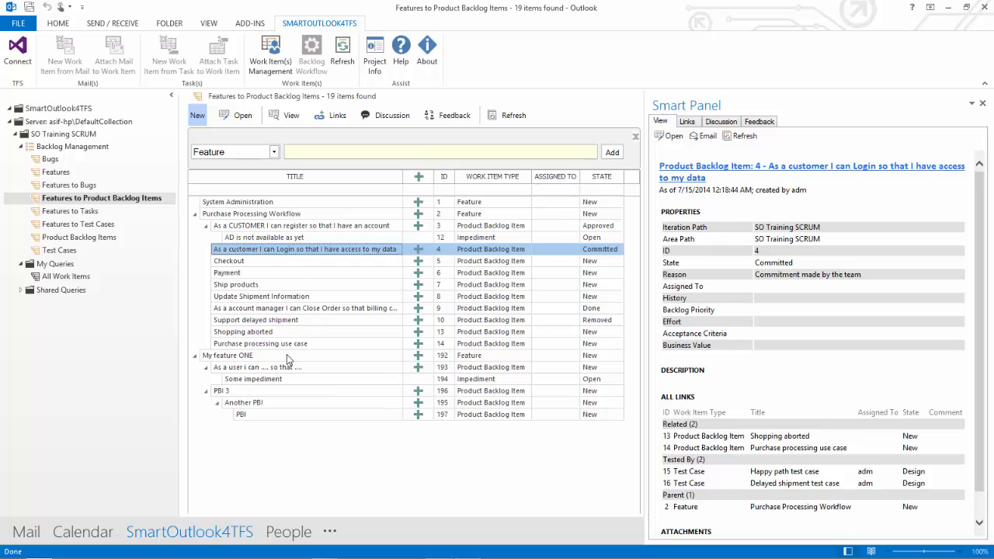
pyautogui.click(108, 227)
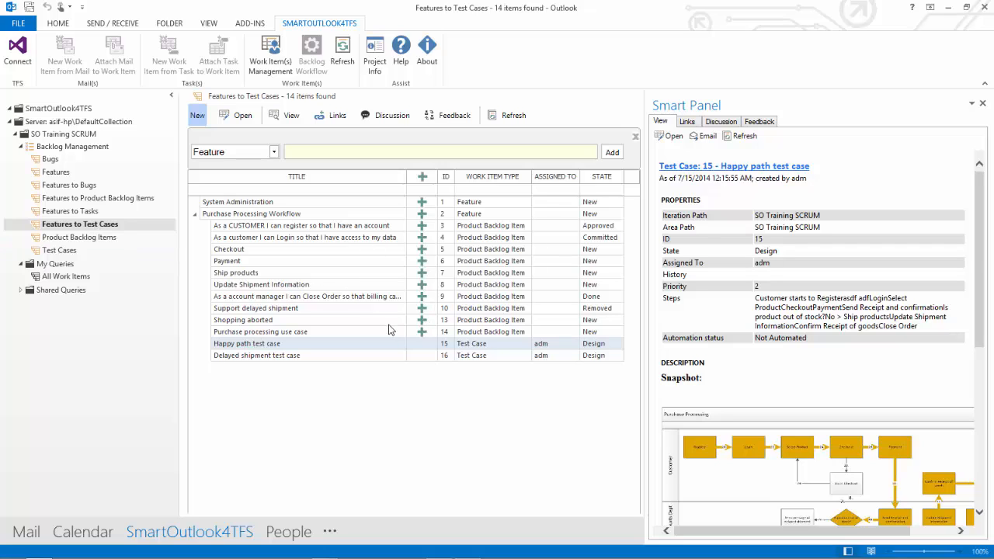
pyautogui.click(291, 216)
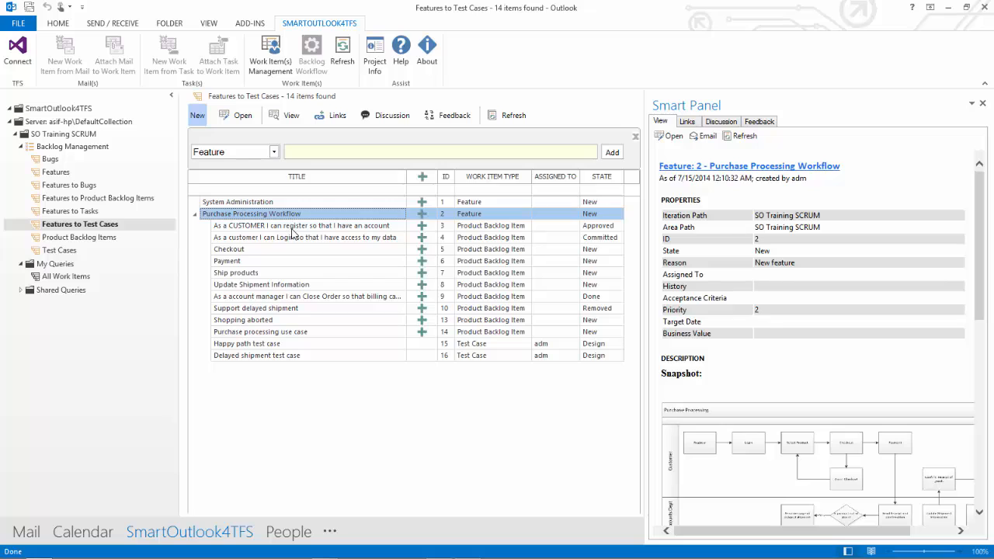